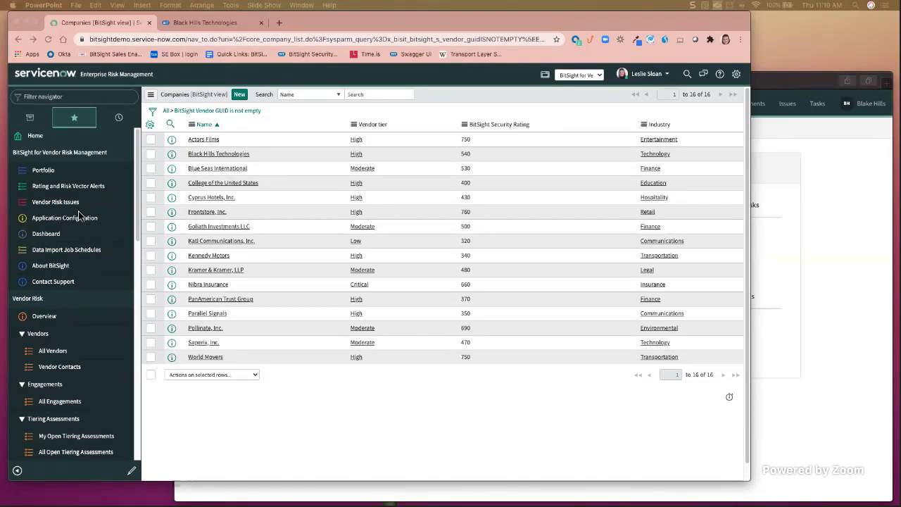
# Open the Black Hills Technologies record from the Companies [BitSight view] list.
pyautogui.click(208, 158)
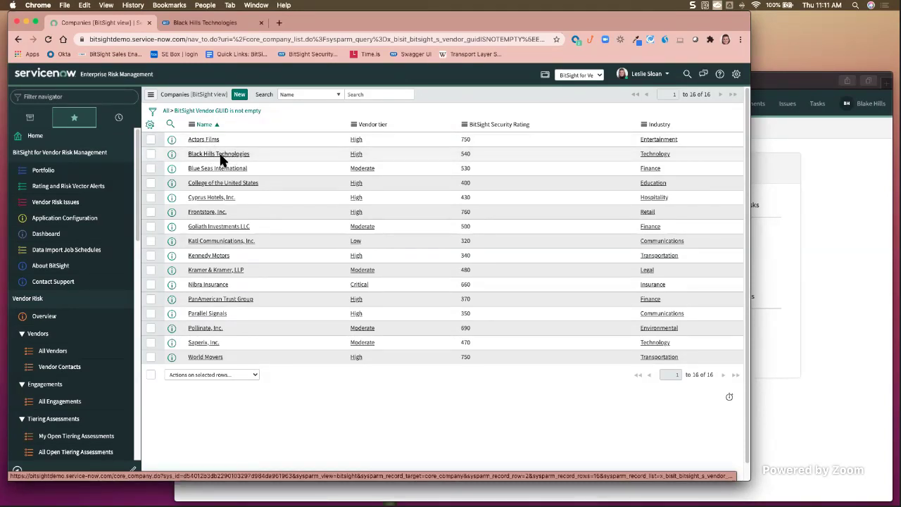
pyautogui.click(220, 160)
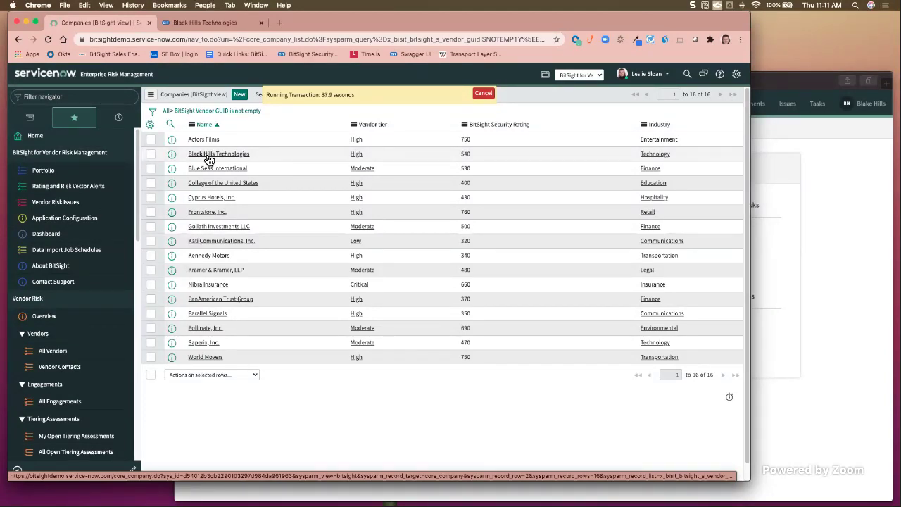
# View the Black Hills Technologies BitSight overview: rating 540, Critical tier, onboarding 31 days.
pyautogui.click(201, 23)
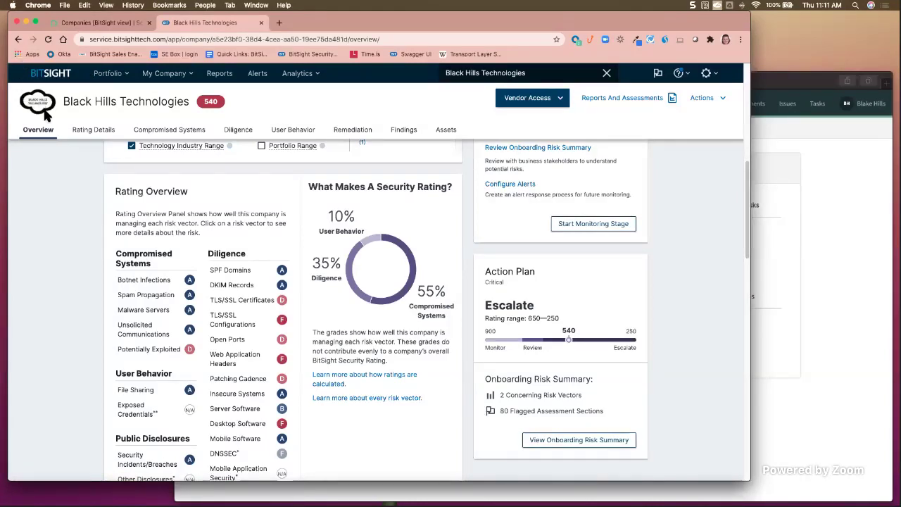
pyautogui.scroll(5, 68, 169)
pyautogui.scroll(4, 112, 246)
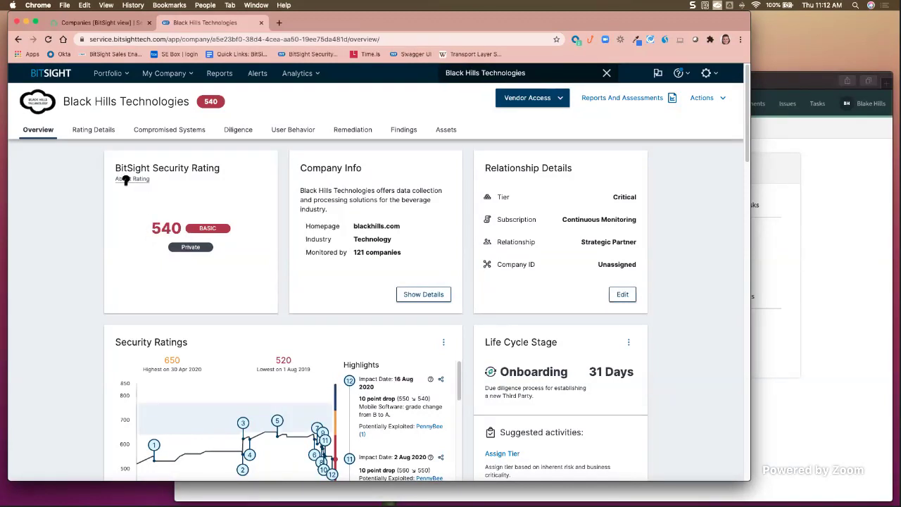
pyautogui.moveTo(124, 177)
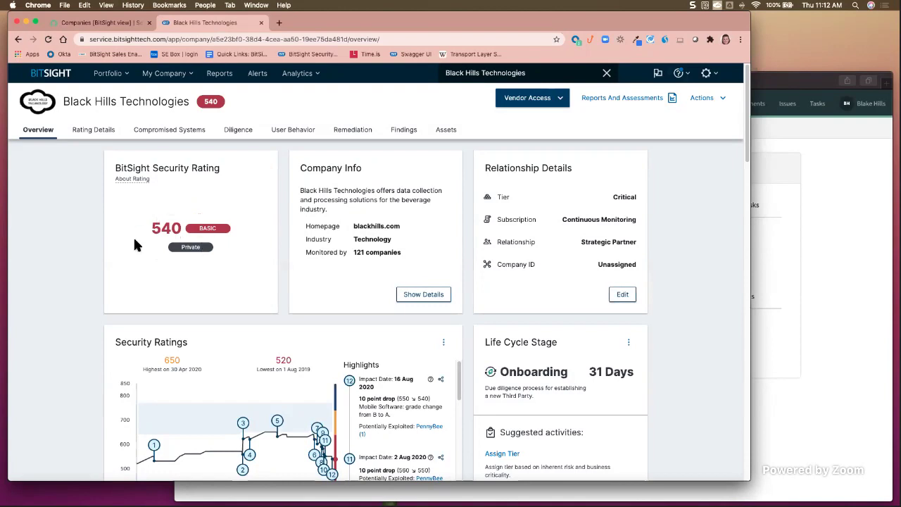
# Cancel the stalled load, reload the Portfolio companies list and request Black Hills Technologies again.
pyautogui.click(69, 26)
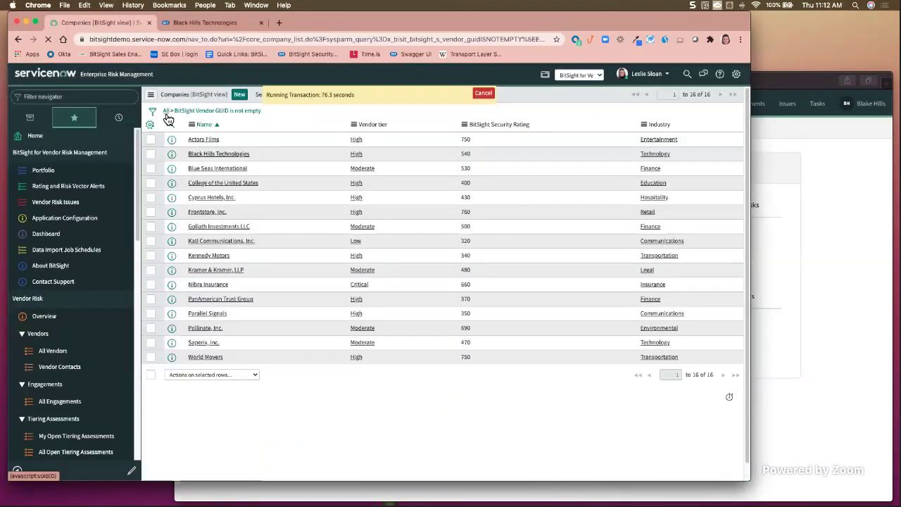
pyautogui.click(218, 155)
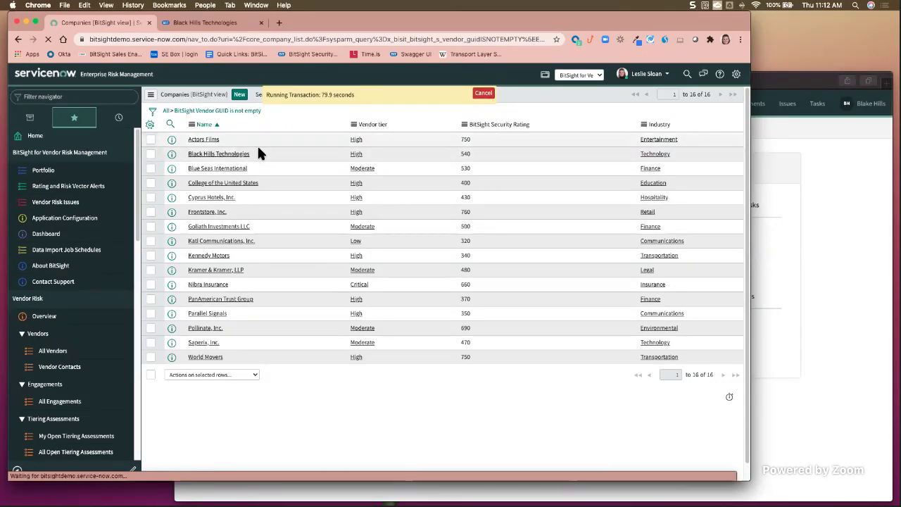
pyautogui.click(493, 96)
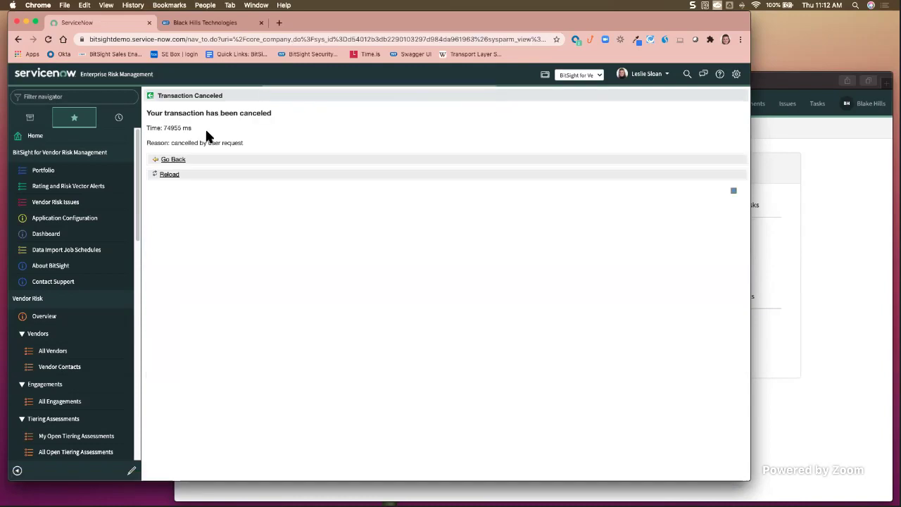
pyautogui.click(43, 173)
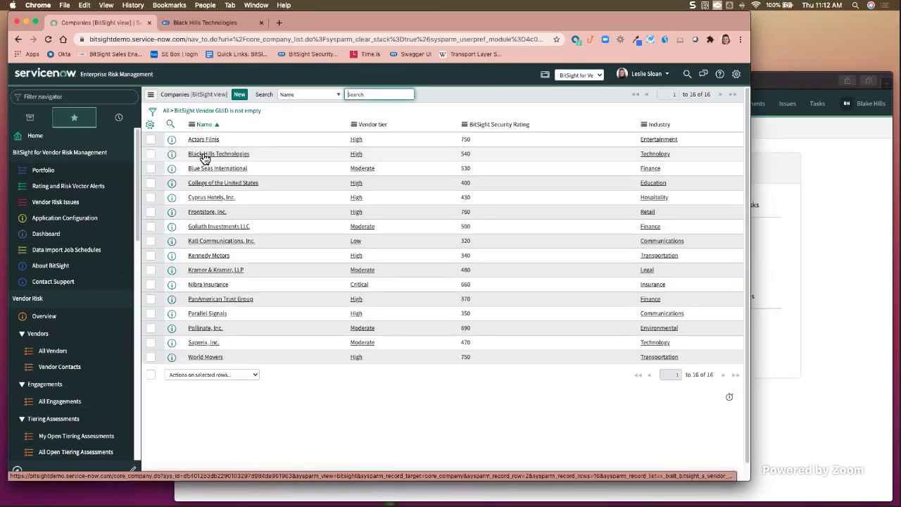
pyautogui.click(202, 155)
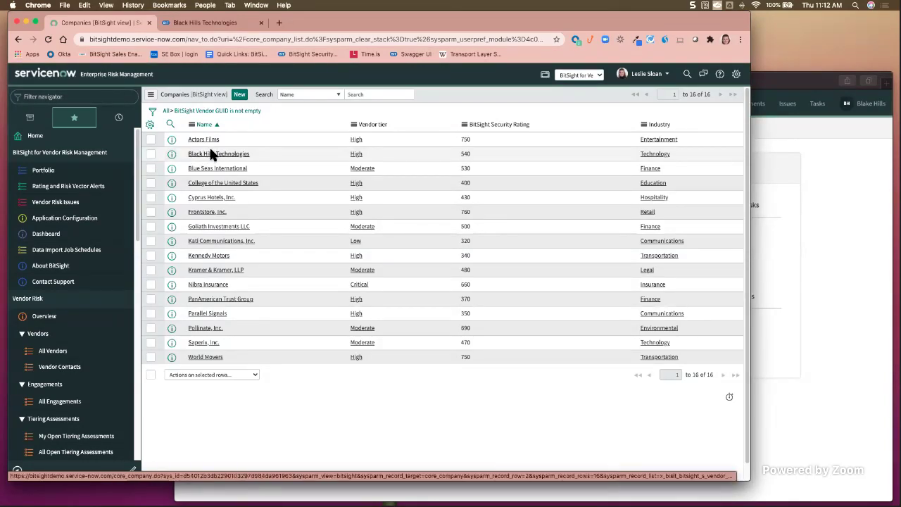
# Go through Black Hills Technologies' recent rating drops, per-vector grades and the Escalate action plan at 540.
pyautogui.click(208, 27)
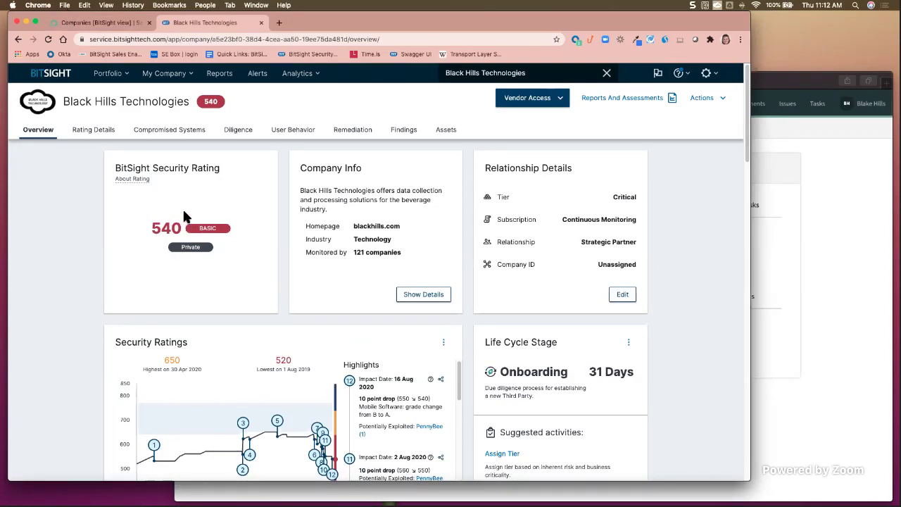
pyautogui.scroll(-5, 151, 248)
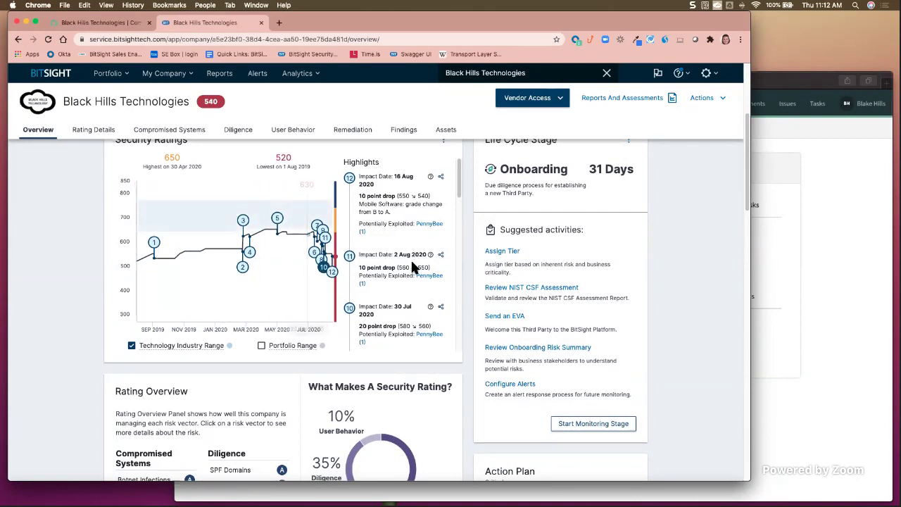
pyautogui.scroll(-1, 410, 261)
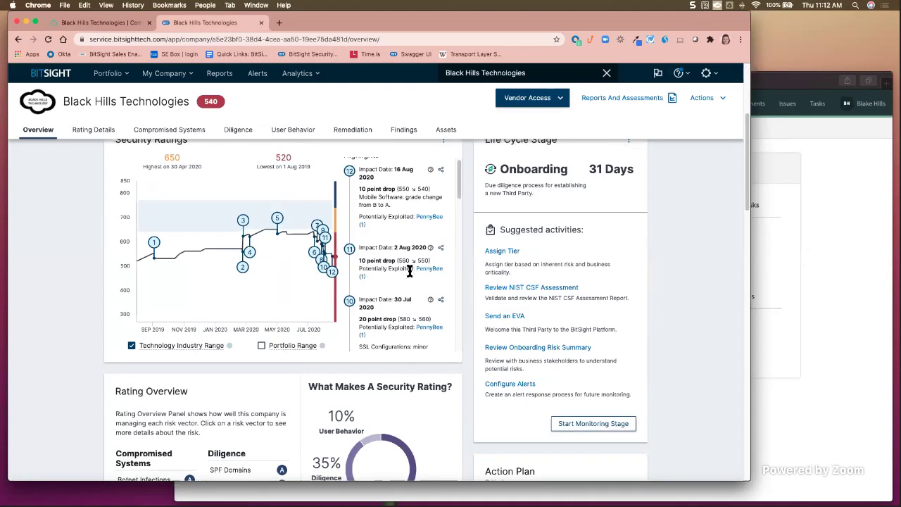
pyautogui.scroll(-2, 445, 270)
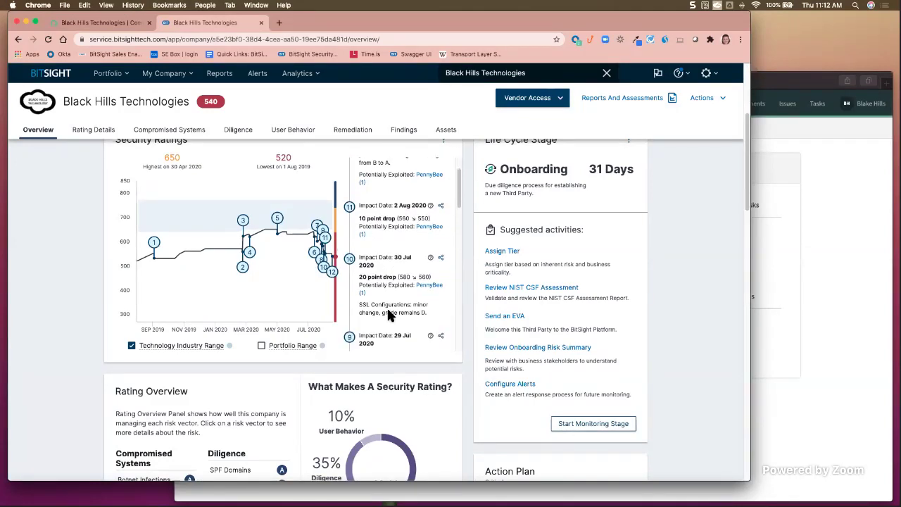
pyautogui.scroll(-2, 400, 271)
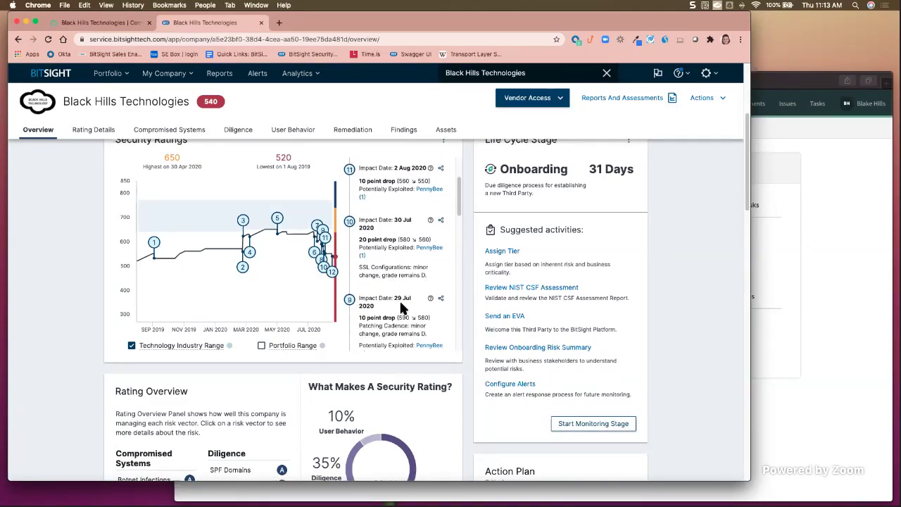
pyautogui.scroll(-4, 400, 305)
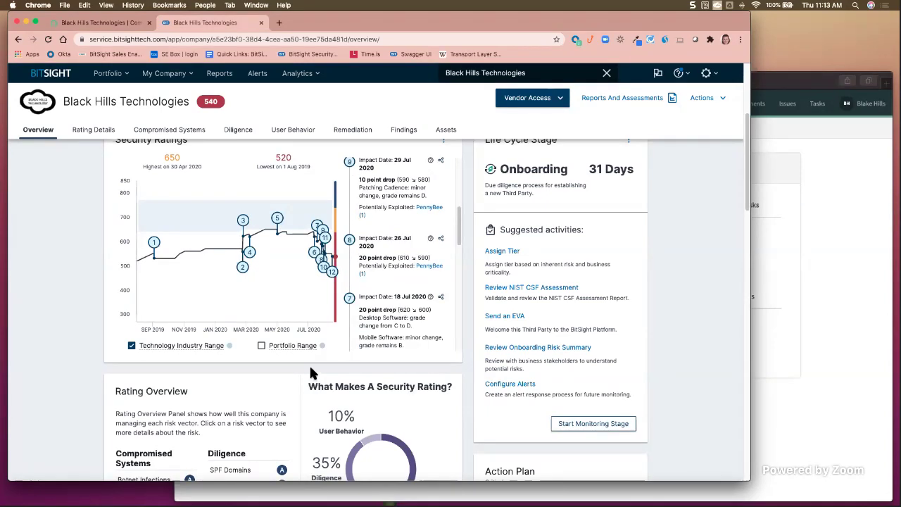
pyautogui.scroll(-2, 317, 372)
pyautogui.scroll(-5, 318, 373)
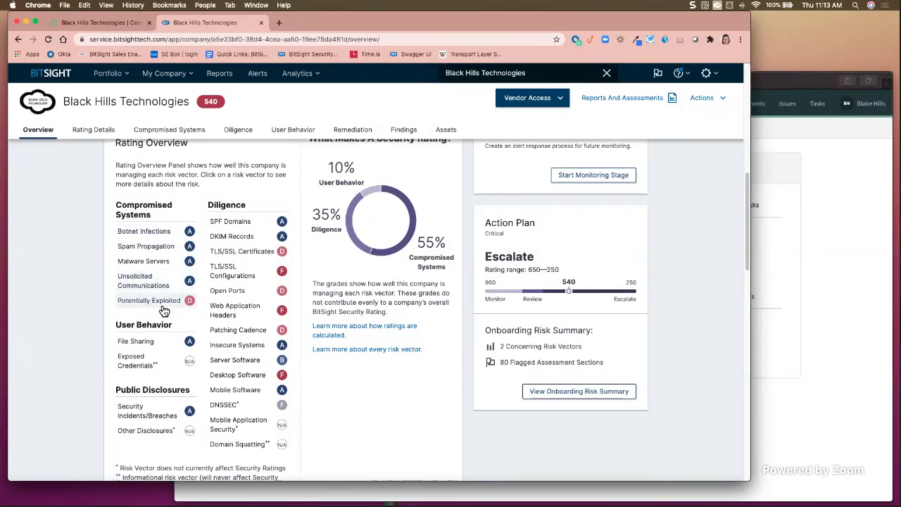
# Dismiss the scoring-rule notice and show the BitSight Tier Recommendation to change High to Critical.
pyautogui.click(101, 25)
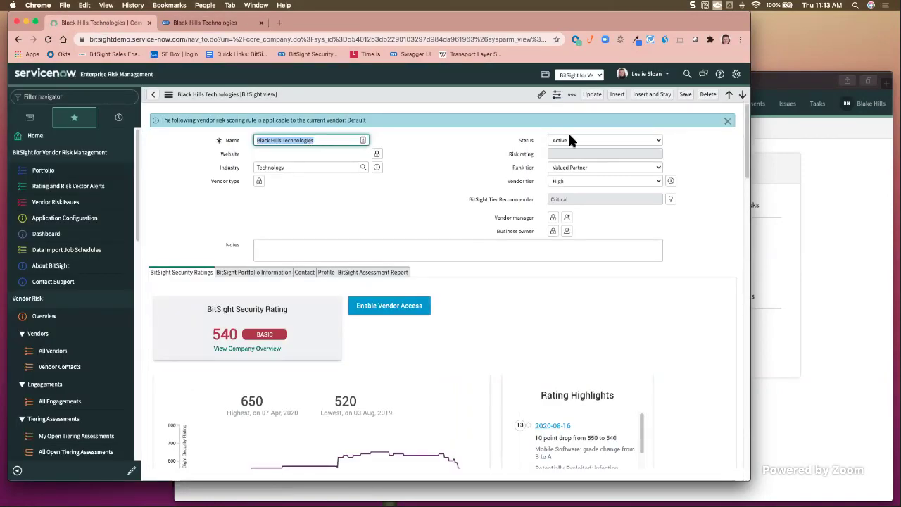
pyautogui.click(728, 121)
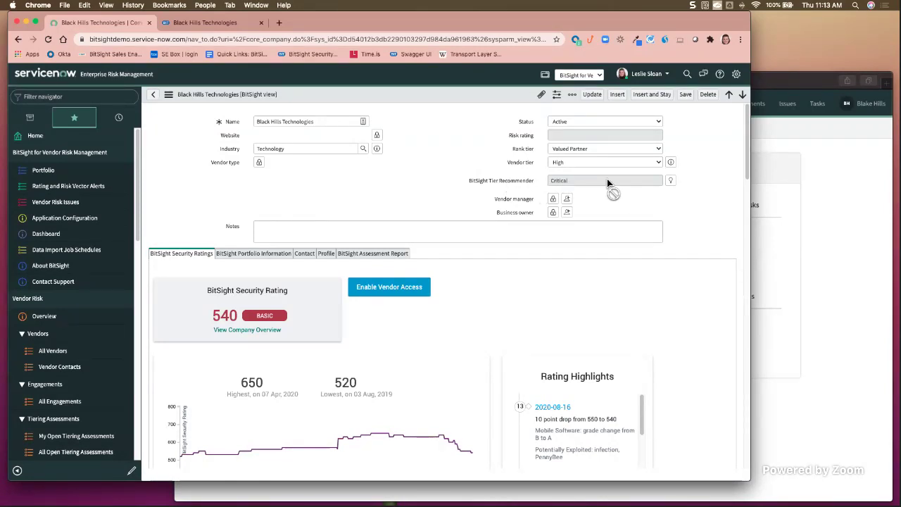
pyautogui.click(670, 180)
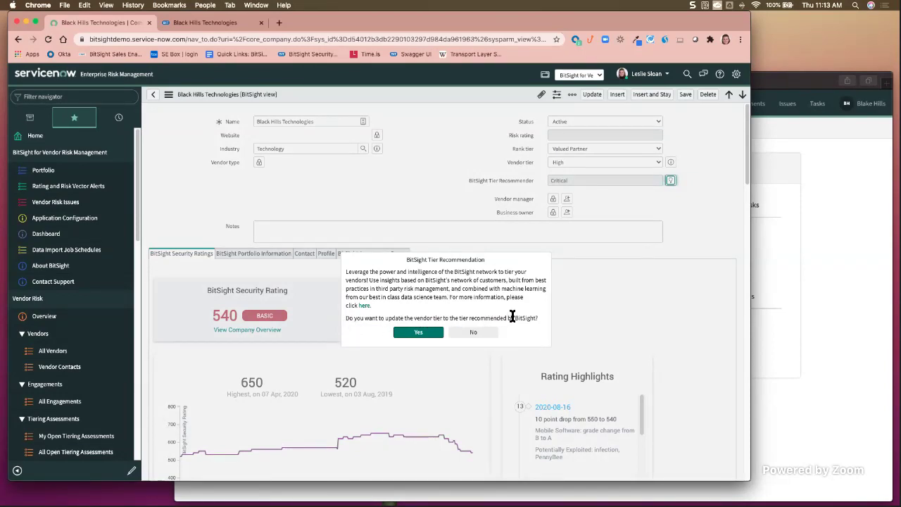
# Decline the Critical tier recommendation, keeping the vendor tier at High.
pyautogui.click(469, 333)
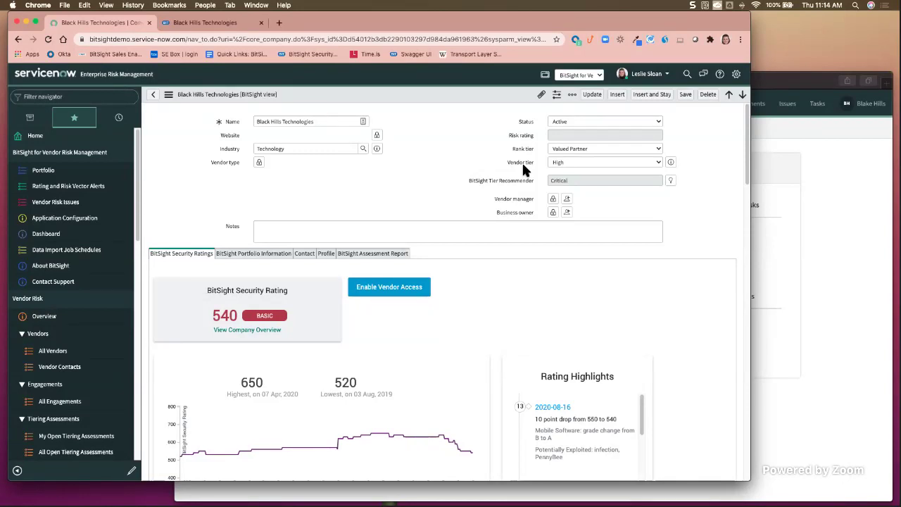
# Review the rating history and risk vector grades in ServiceNow, then compare against BitSight's overview.
pyautogui.scroll(-3, 472, 200)
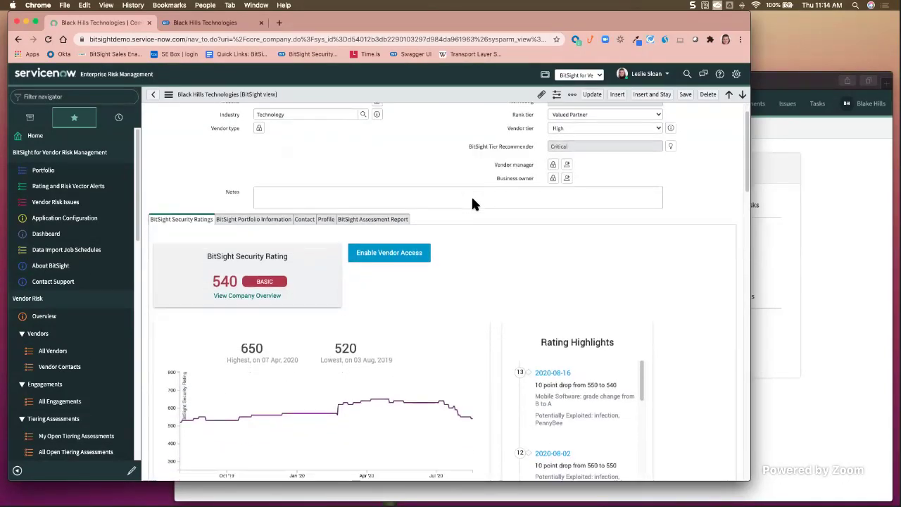
pyautogui.scroll(-1, 470, 195)
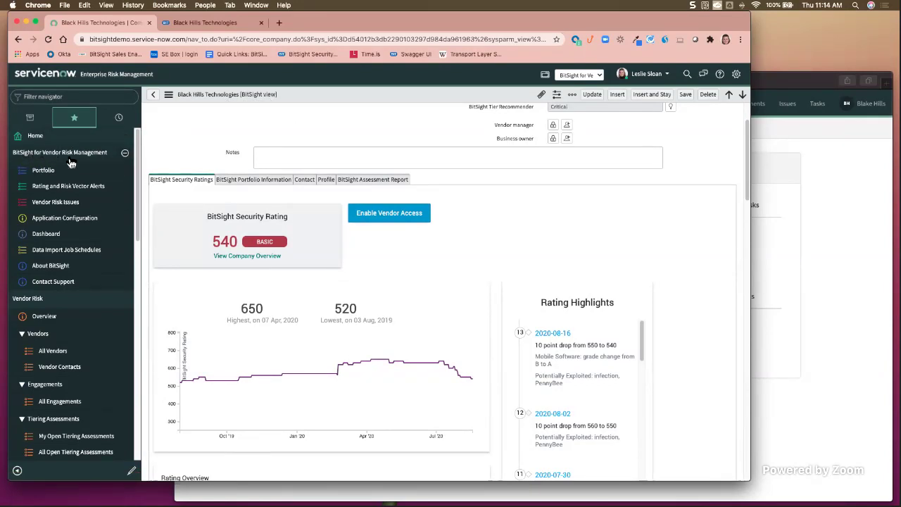
pyautogui.scroll(-3, 193, 212)
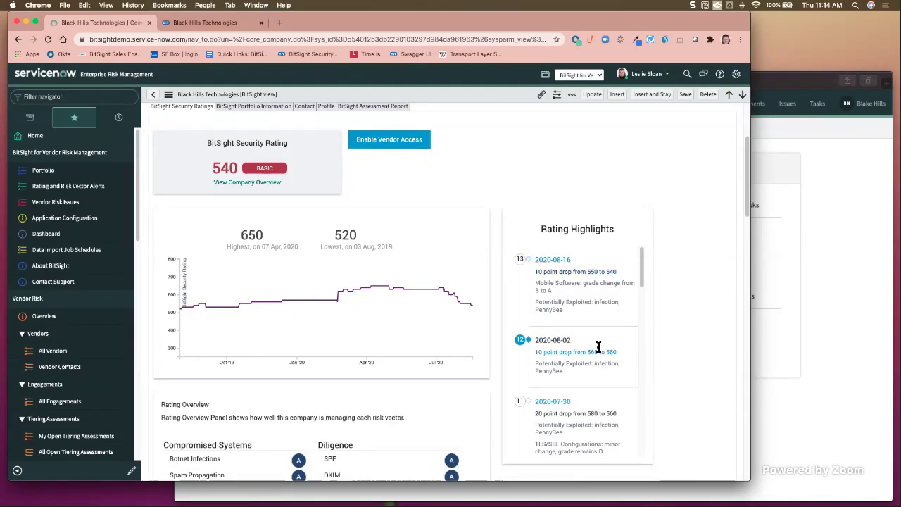
pyautogui.scroll(-5, 596, 426)
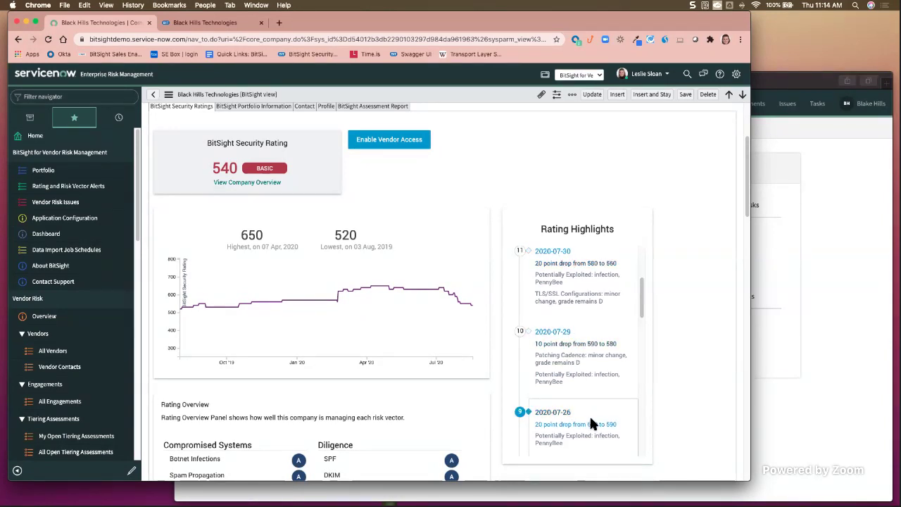
pyautogui.scroll(-2, 589, 414)
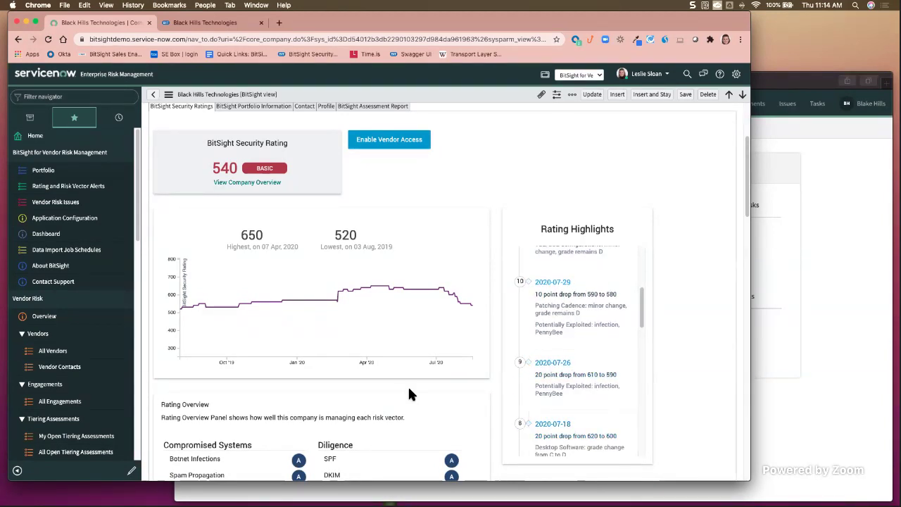
pyautogui.scroll(-4, 412, 394)
pyautogui.scroll(-5, 411, 394)
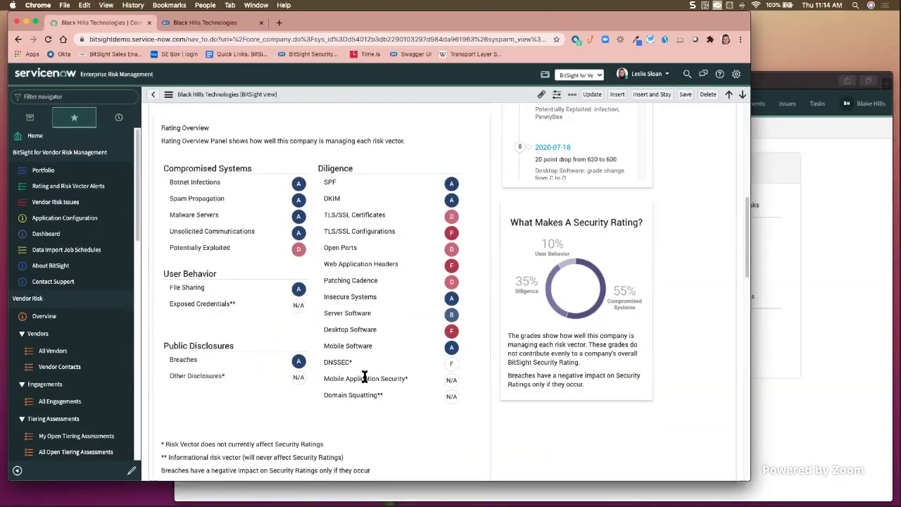
pyautogui.click(204, 22)
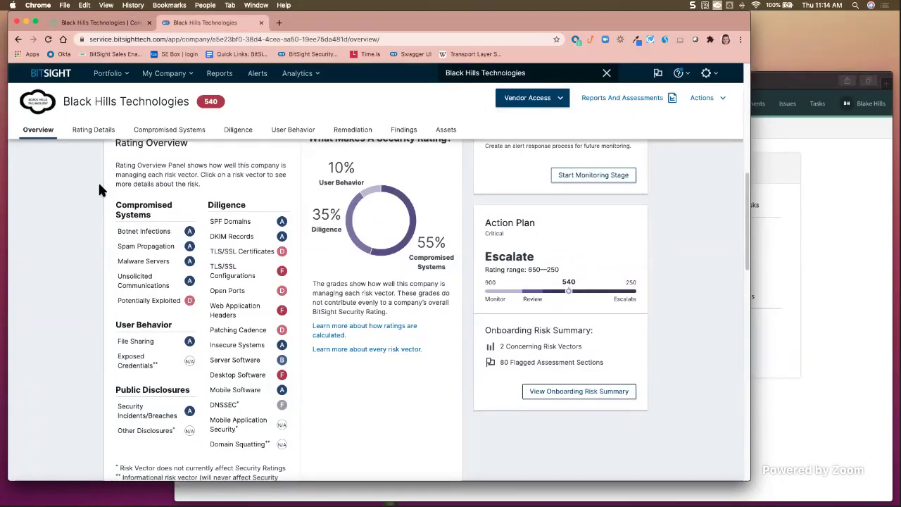
# Look over the top of the BitSight overview, then go back to the ServiceNow vendor record.
pyautogui.scroll(5, 95, 205)
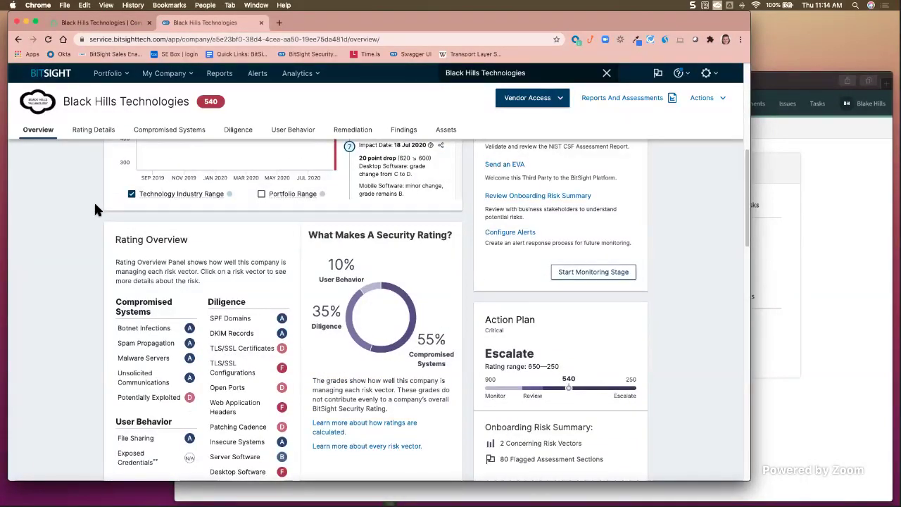
pyautogui.scroll(6, 94, 200)
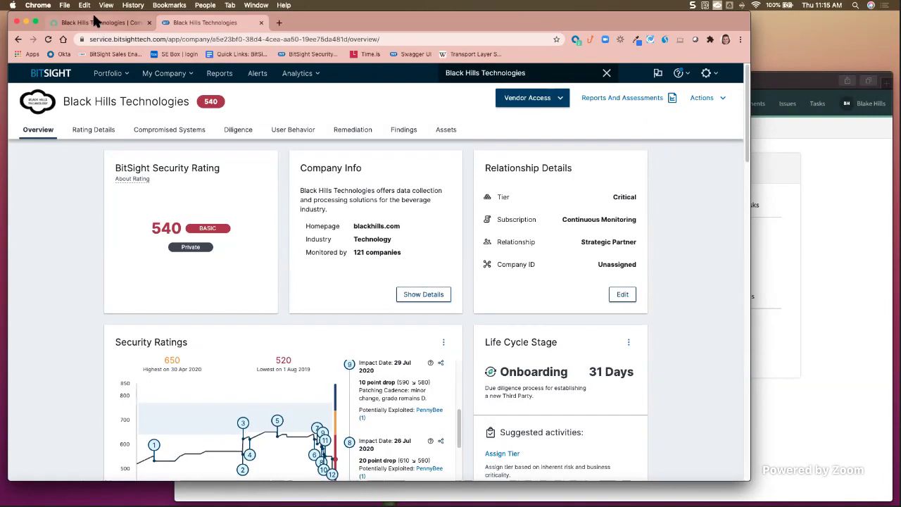
pyautogui.click(105, 21)
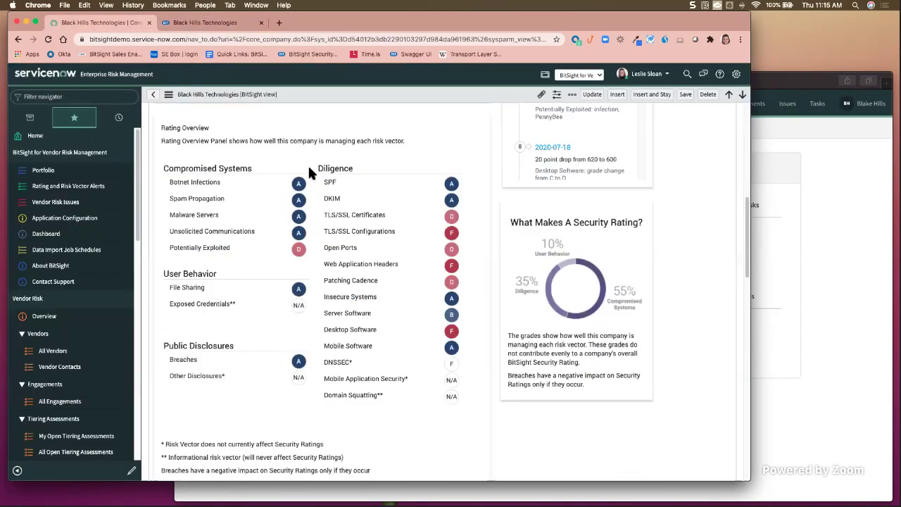
# Show the Black Hills Technologies BitSight Assessment Report section, with no report chosen yet.
pyautogui.scroll(3, 327, 181)
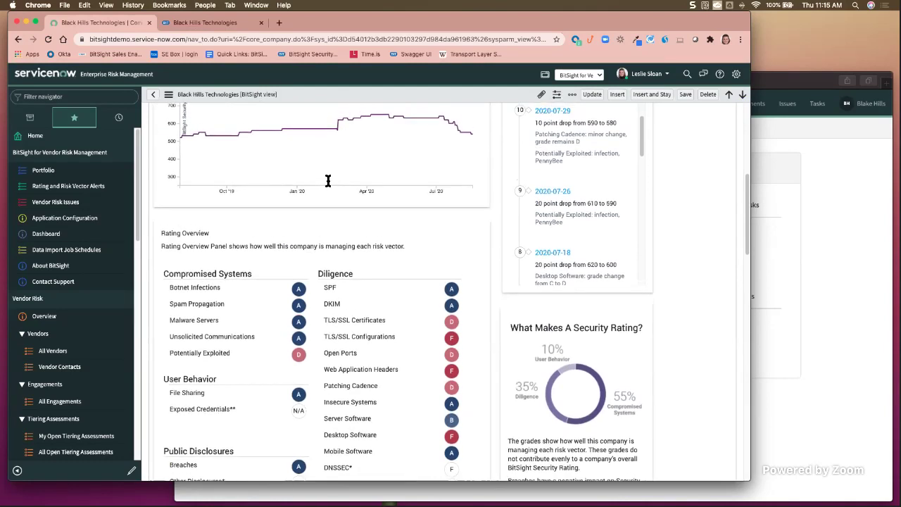
pyautogui.scroll(3, 327, 181)
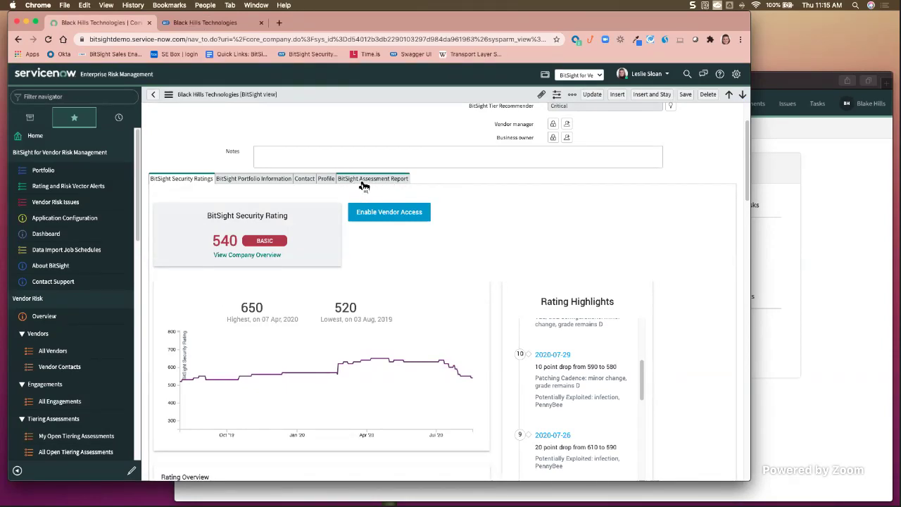
pyautogui.click(362, 185)
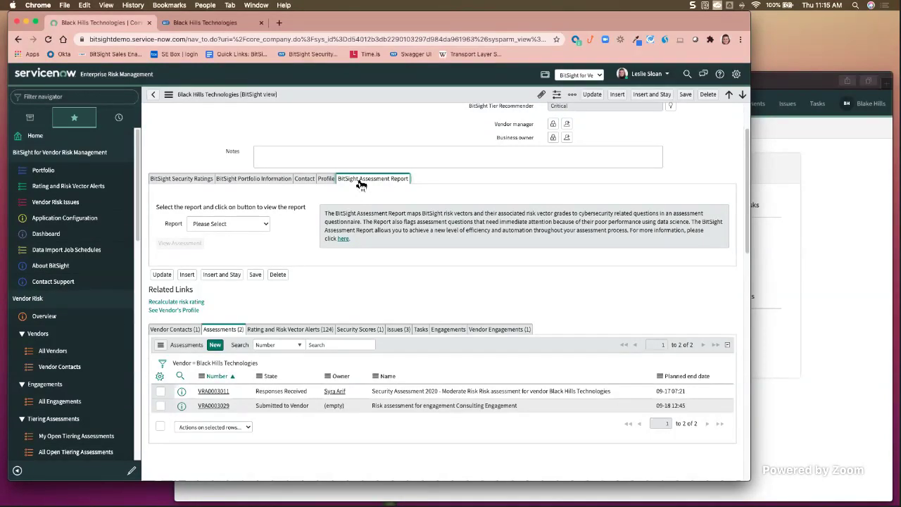
# Load the SIG Lite 2020 report and expand the Mapped filter (55 mapped, 267 unmapped).
pyautogui.click(264, 223)
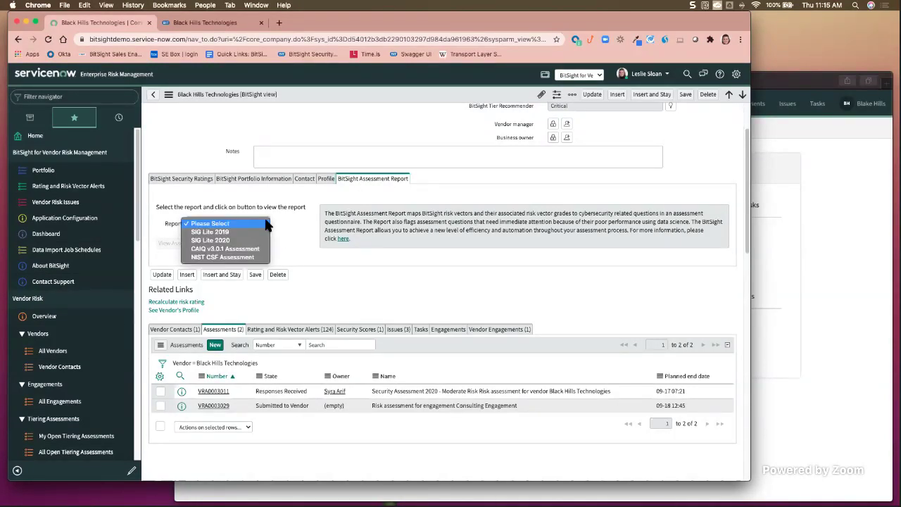
pyautogui.click(243, 240)
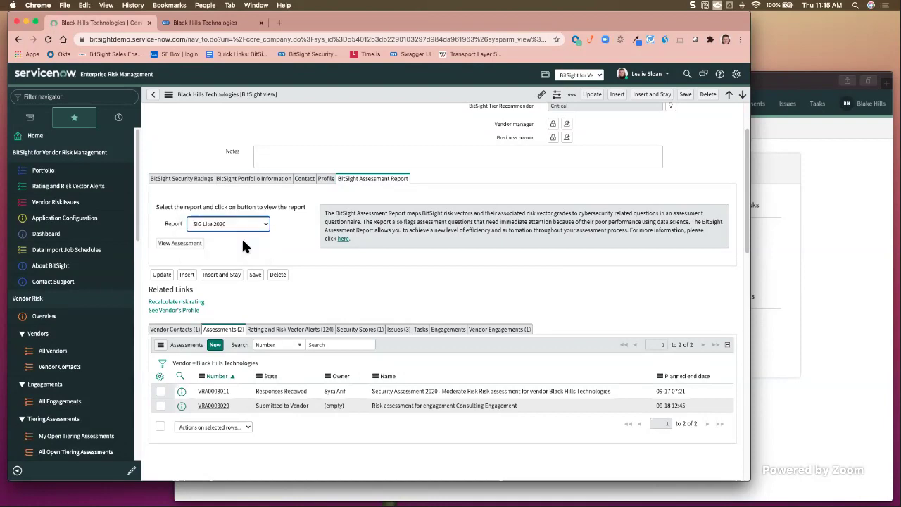
pyautogui.click(179, 244)
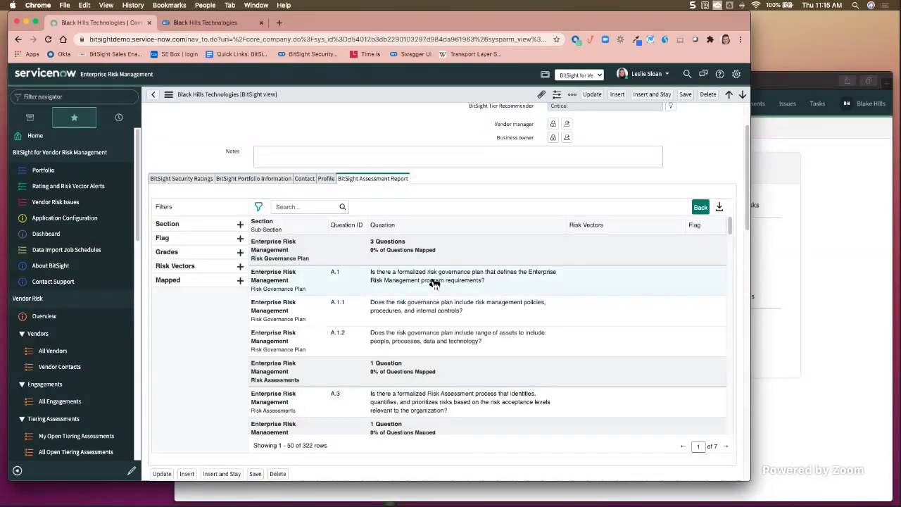
pyautogui.click(240, 281)
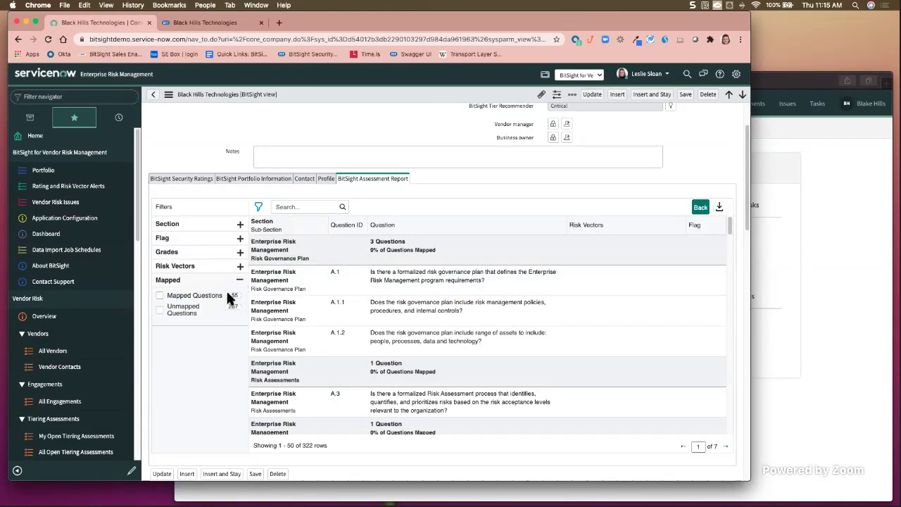
# Filter the SIG Lite 2020 report to its 55 mapped questions and scroll to the two-assessment Assessments list.
pyautogui.click(159, 295)
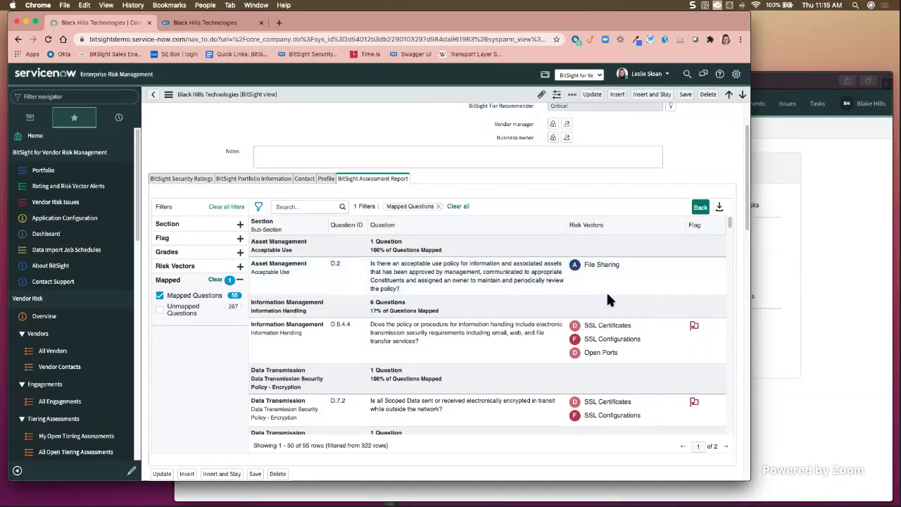
pyautogui.scroll(-1, 625, 345)
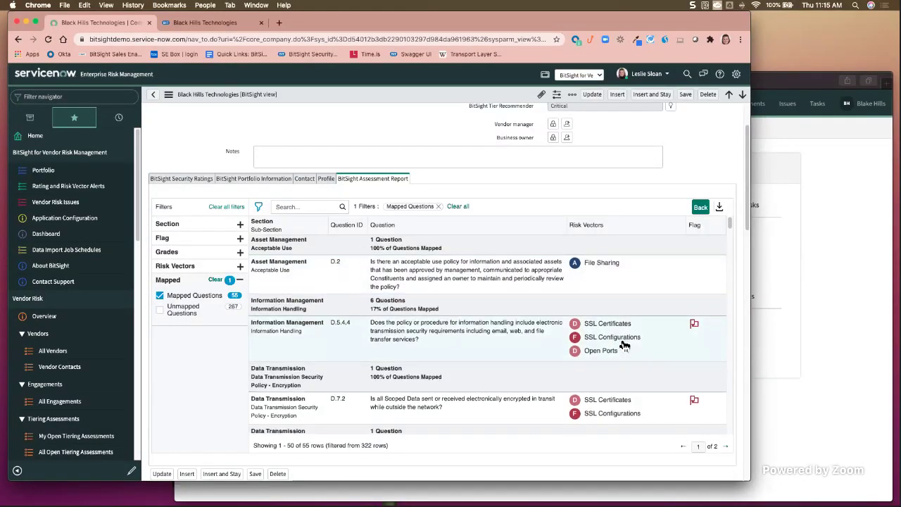
pyautogui.scroll(-2, 625, 345)
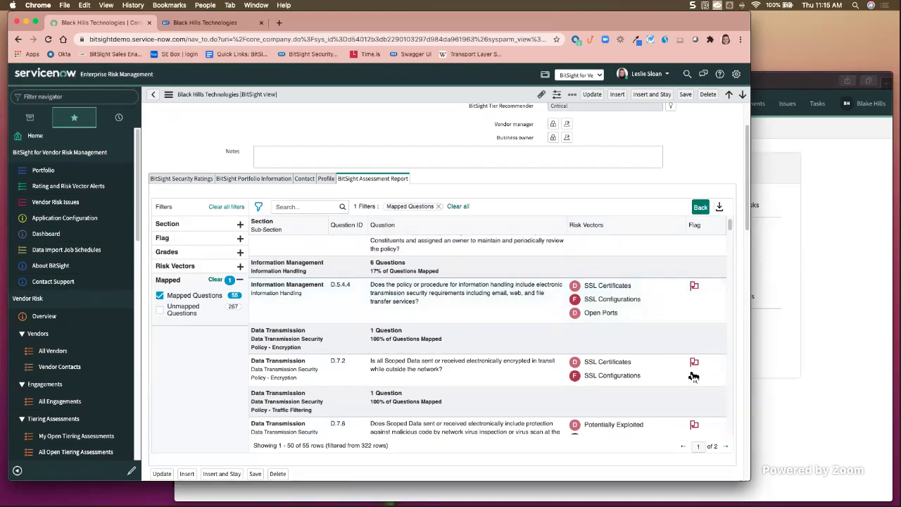
pyautogui.scroll(-3, 693, 377)
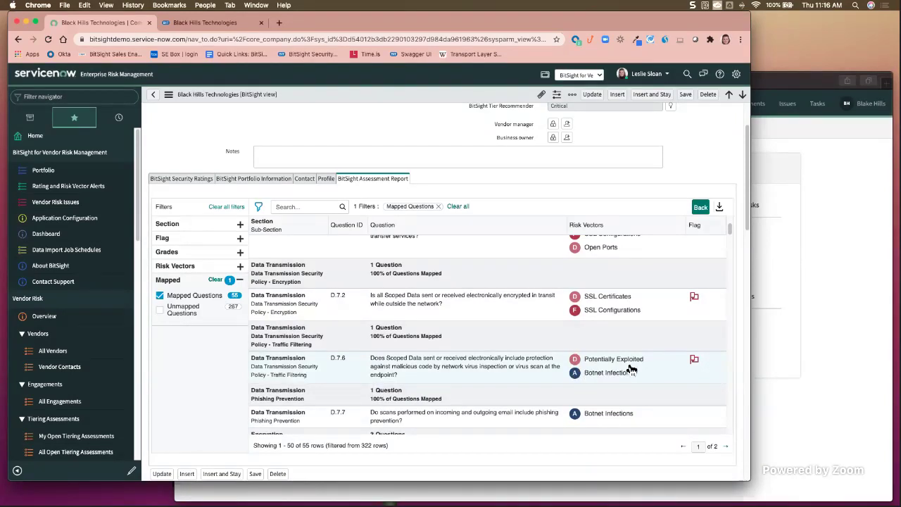
pyautogui.scroll(-3, 662, 358)
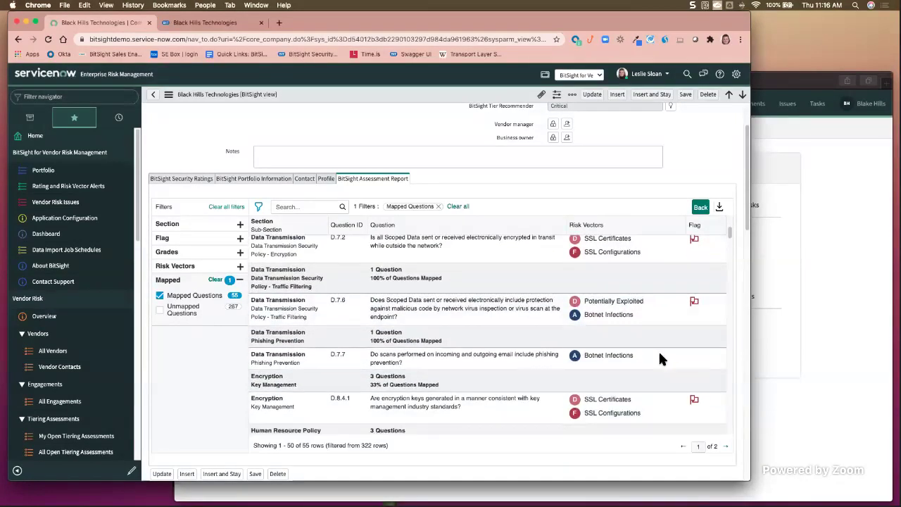
pyautogui.scroll(-3, 662, 359)
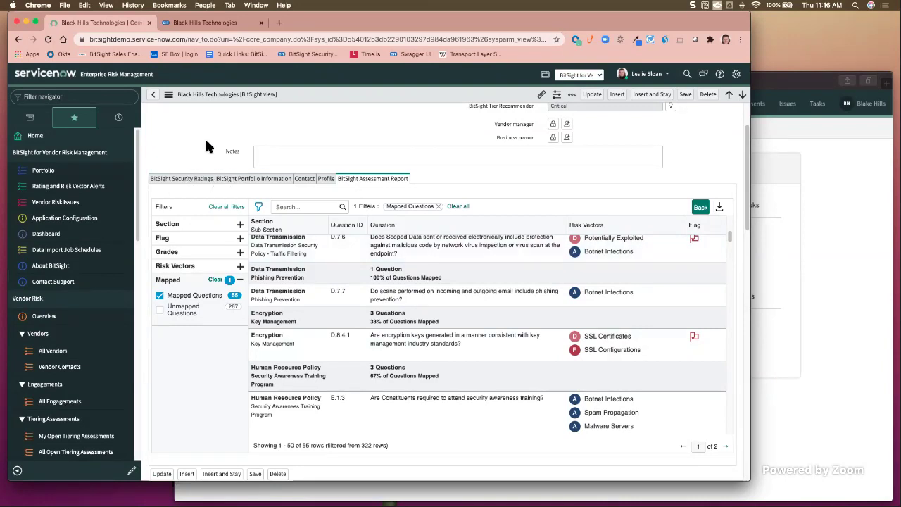
pyautogui.scroll(-10, 206, 146)
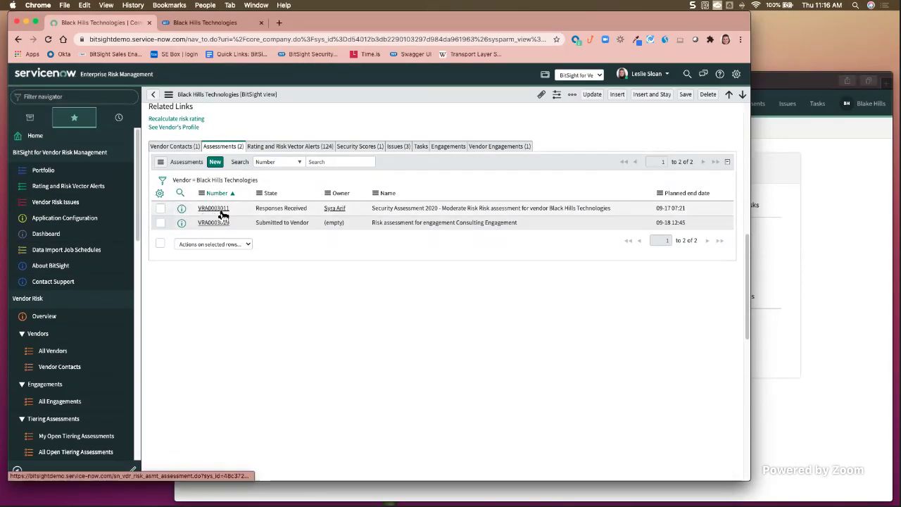
# Open the Security Assessment 2020 record, then bring the Vendor Assessment Portal window forward.
pyautogui.click(218, 209)
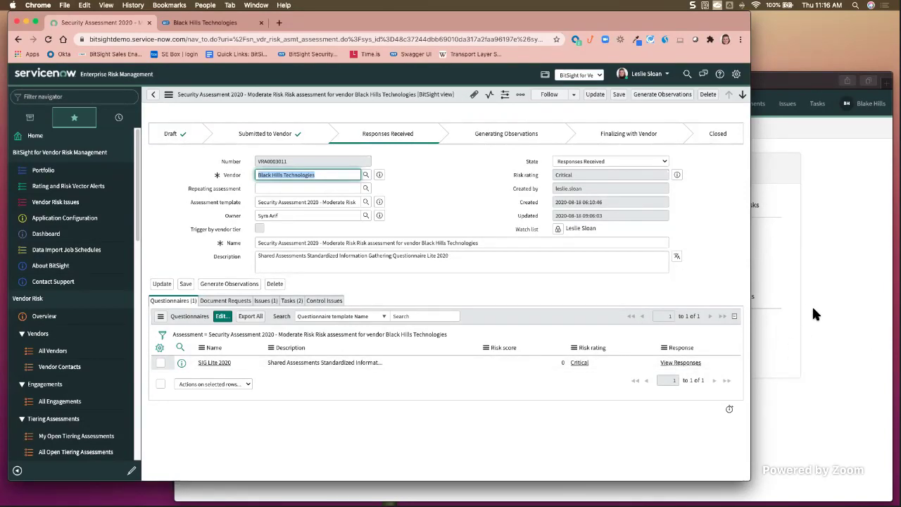
pyautogui.click(833, 280)
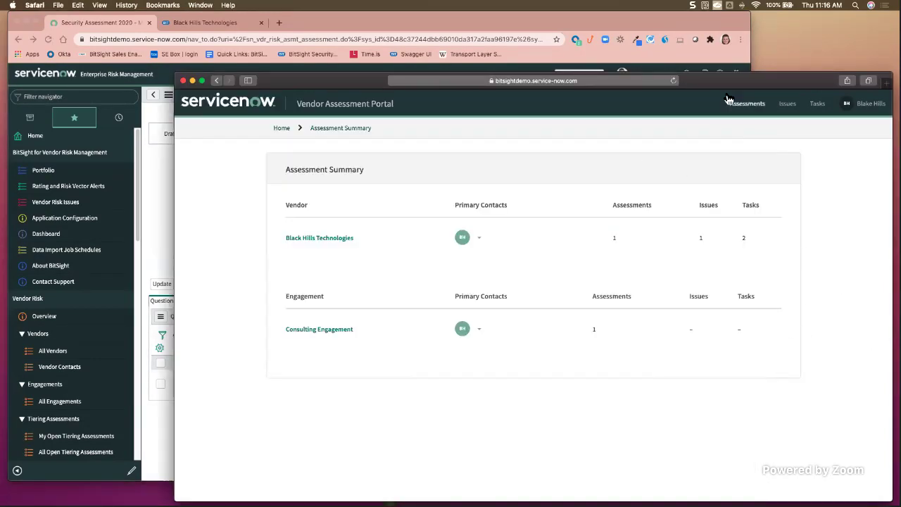
# Move the portal window up-left, view Black Hills Technologies' assessments, and return to the Assessment Summary.
pyautogui.moveTo(762, 82); pyautogui.dragTo(715, 53)
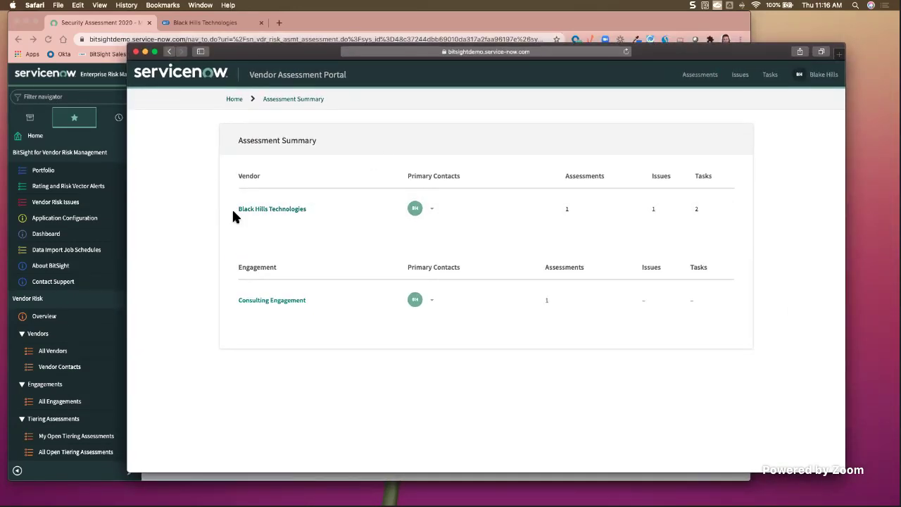
pyautogui.click(279, 213)
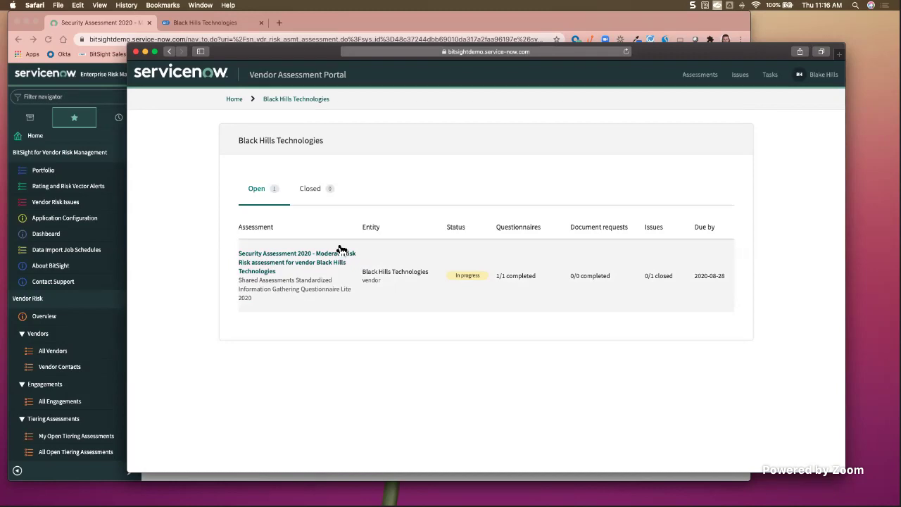
pyautogui.click(236, 100)
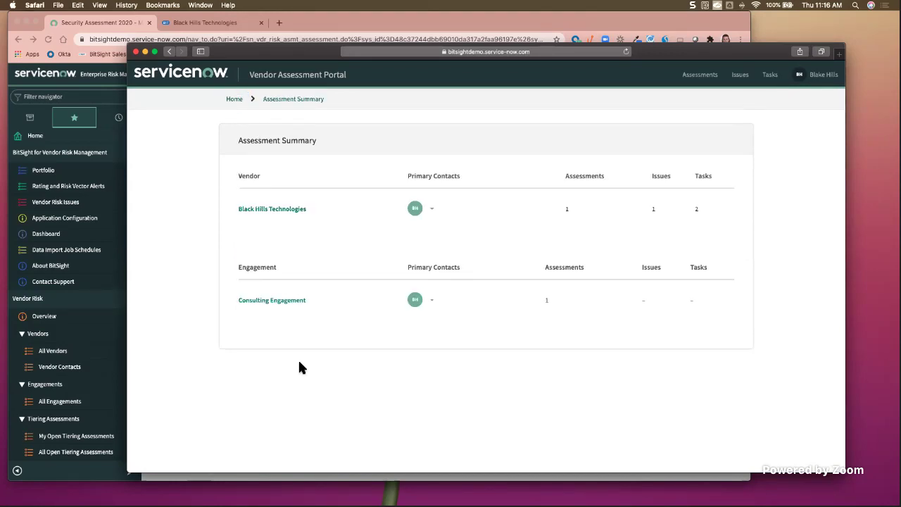
pyautogui.click(268, 302)
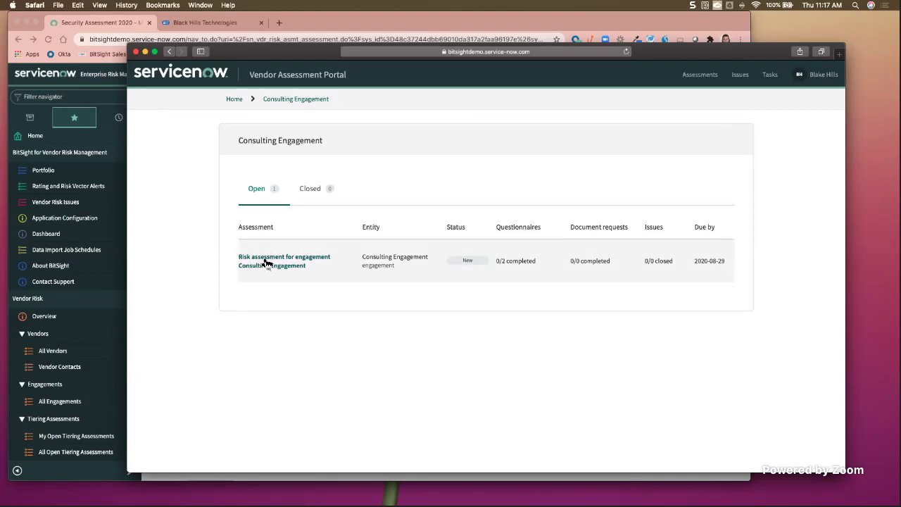
pyautogui.click(235, 99)
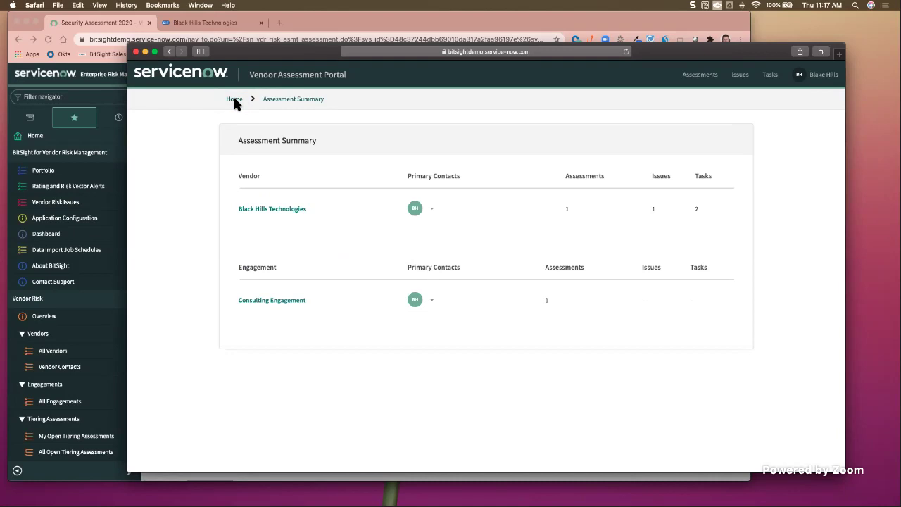
# Open Black Hills Technologies' Security Assessment 2020 and its SIG Lite 2020 questionnaire answers.
pyautogui.click(271, 211)
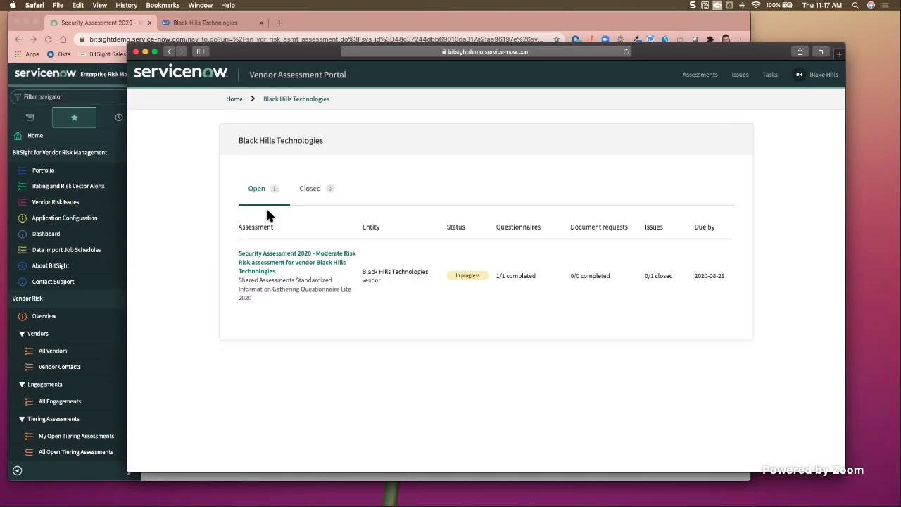
pyautogui.click(314, 258)
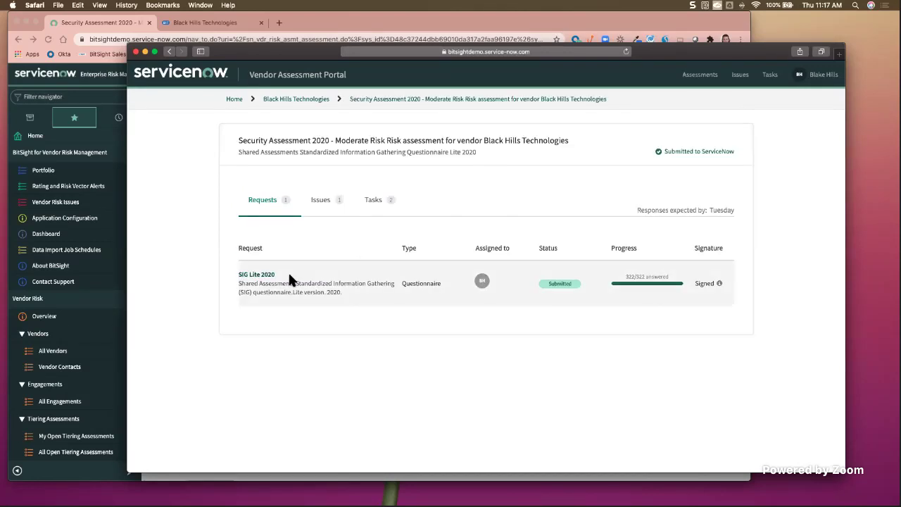
pyautogui.click(248, 278)
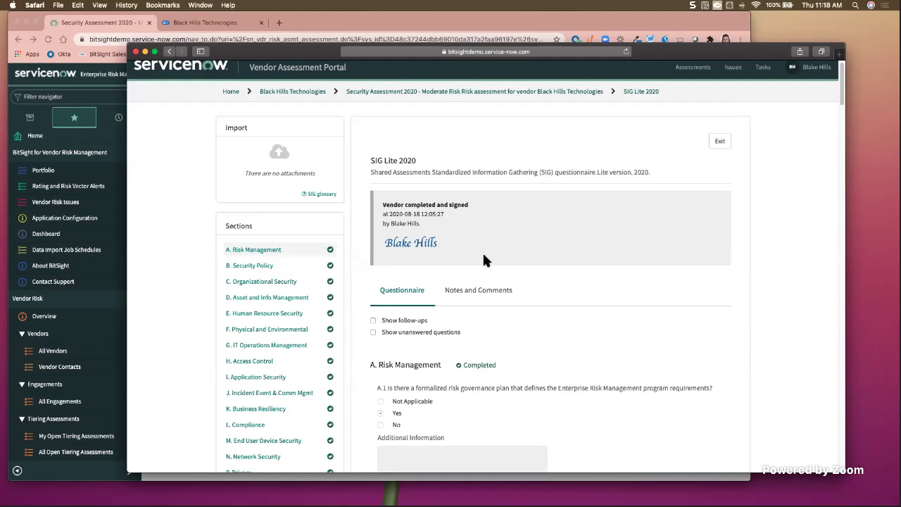
# Look through the signed questionnaire, return Home, and bring the ServiceNow assessment record forward.
pyautogui.scroll(-4, 579, 311)
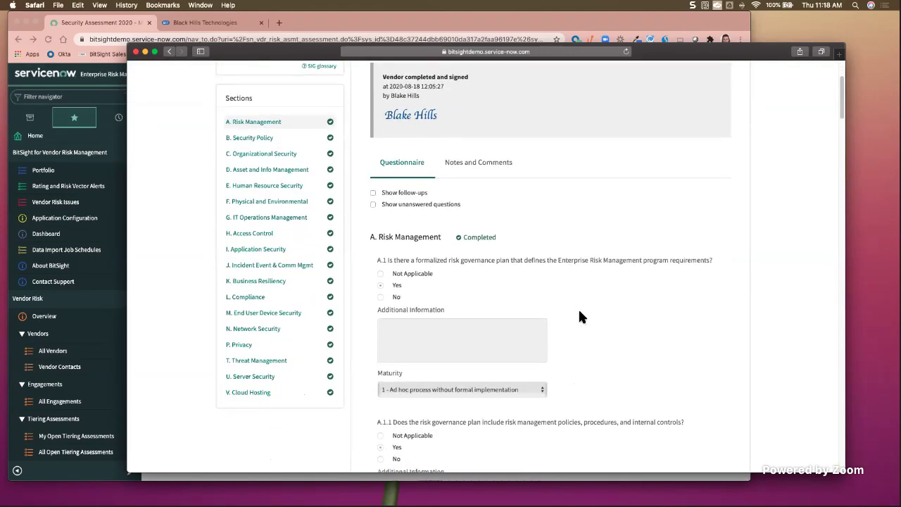
pyautogui.scroll(-5, 580, 314)
pyautogui.scroll(10, 579, 313)
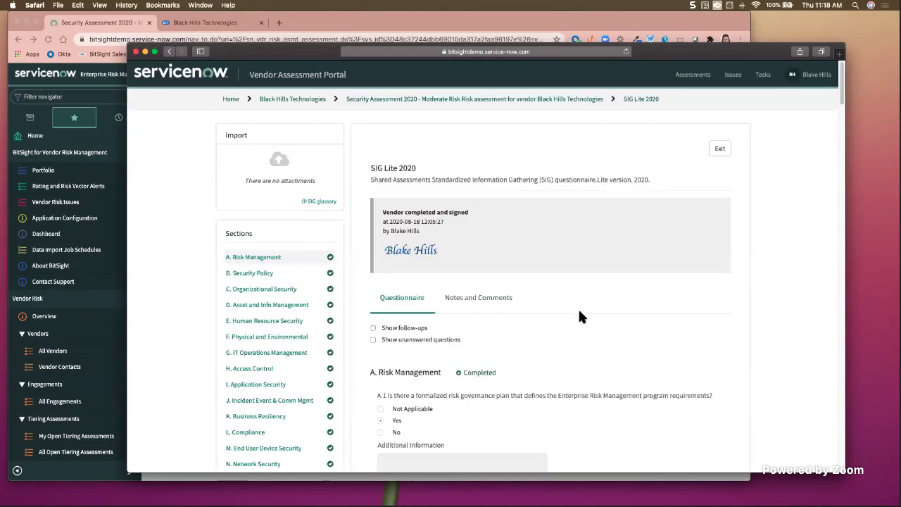
pyautogui.click(232, 101)
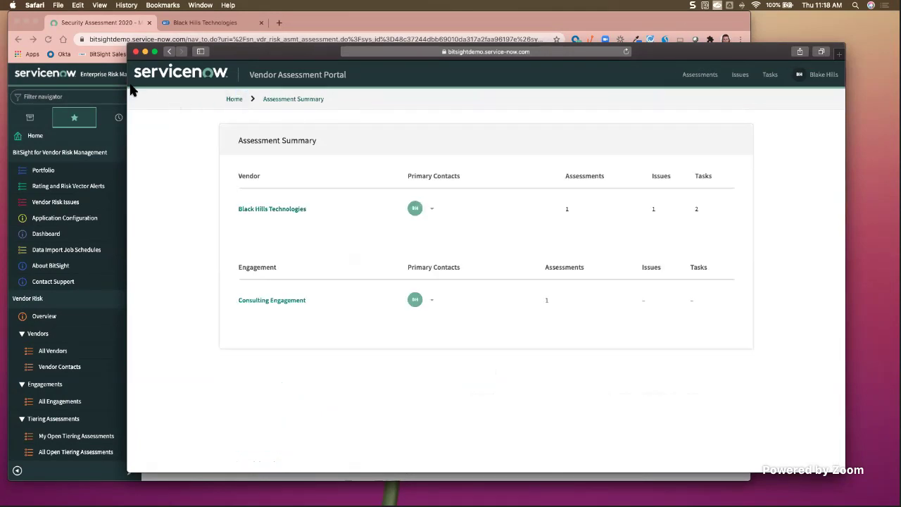
pyautogui.click(78, 64)
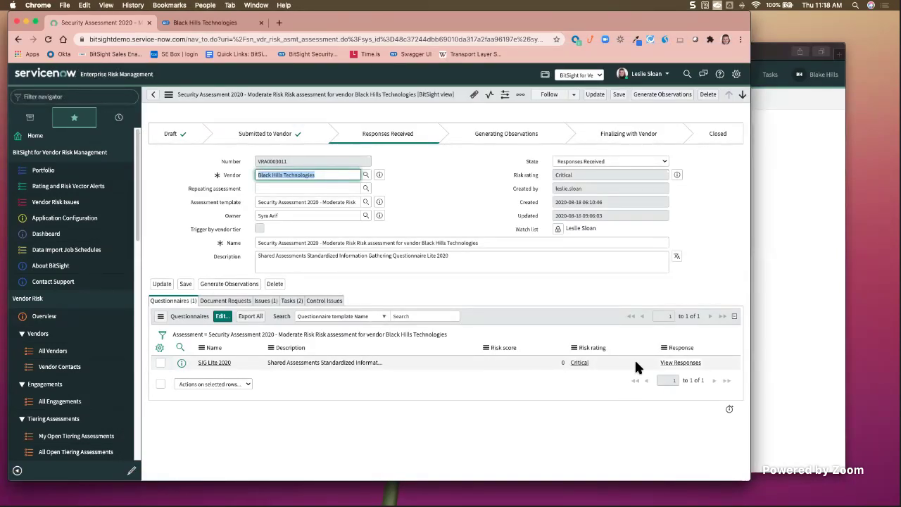
# View the vendor's responses on the SIG Lite 2020 questionnaire row.
pyautogui.click(686, 364)
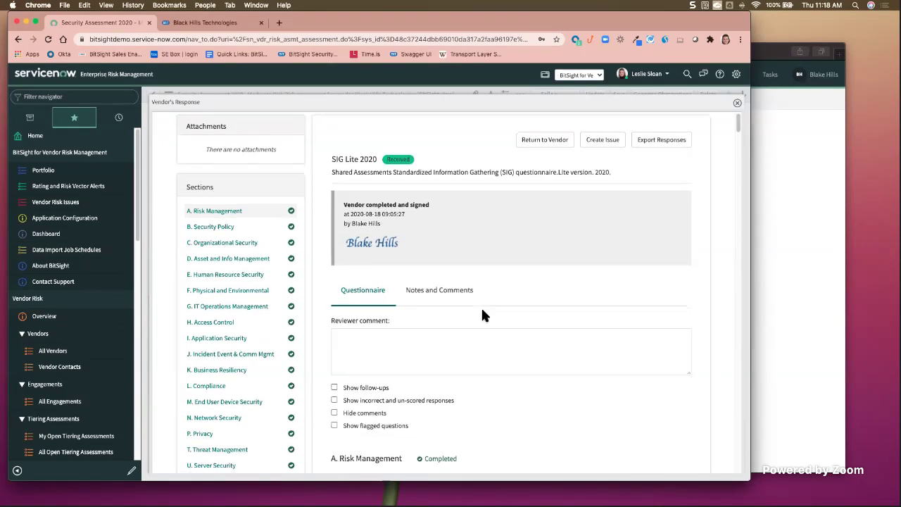
# Jump to section D. Asset and Info Management and scroll to flagged question D.5.4.4's risk vectors.
pyautogui.scroll(-5, 481, 306)
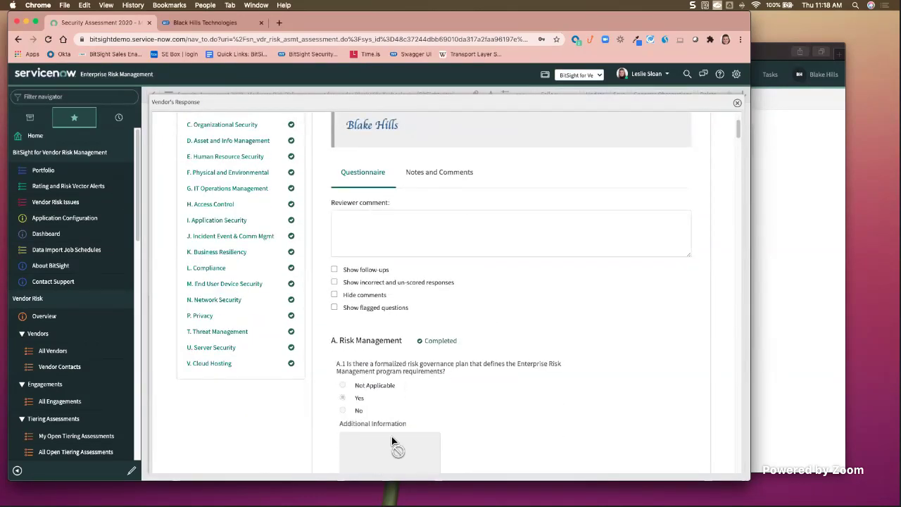
pyautogui.click(222, 142)
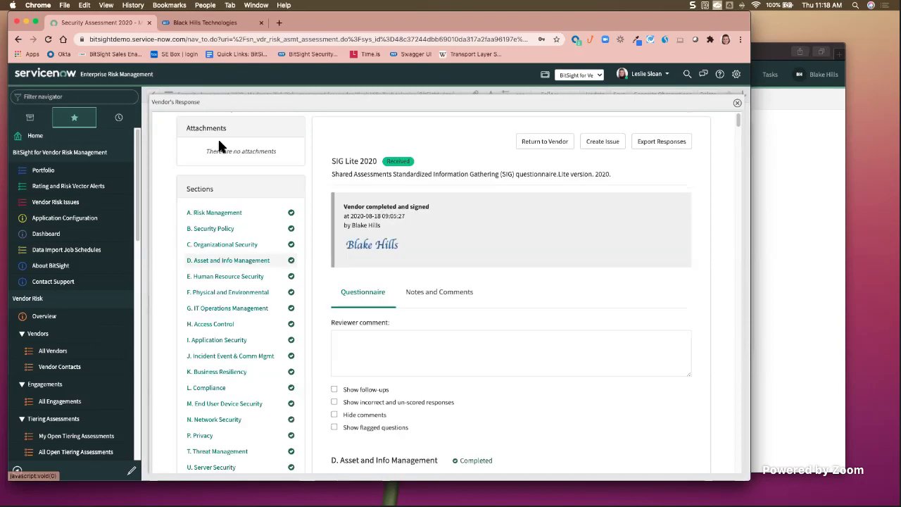
pyautogui.scroll(-5, 525, 294)
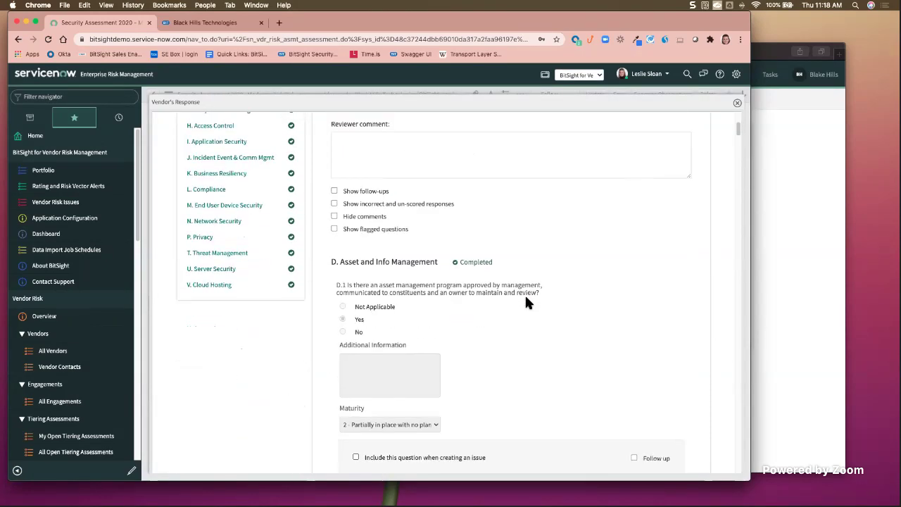
pyautogui.scroll(-5, 525, 297)
pyautogui.scroll(-4, 526, 297)
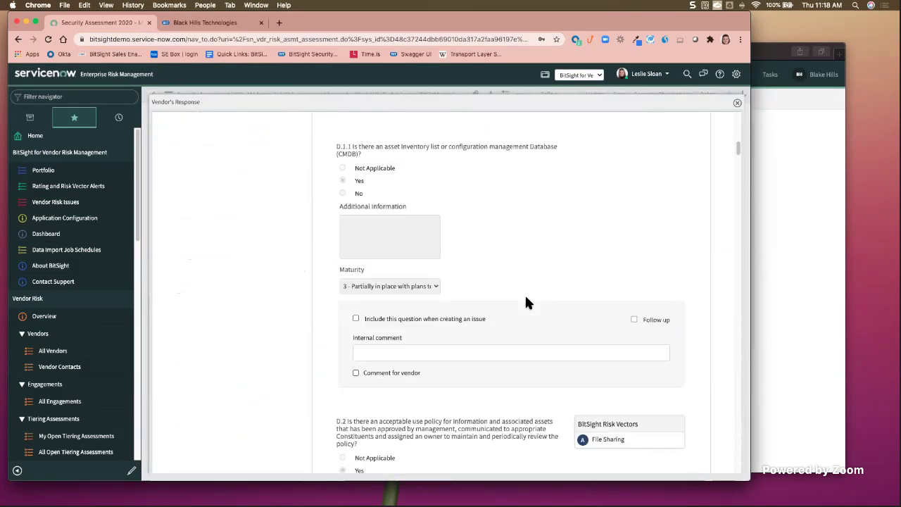
pyautogui.scroll(-5, 525, 297)
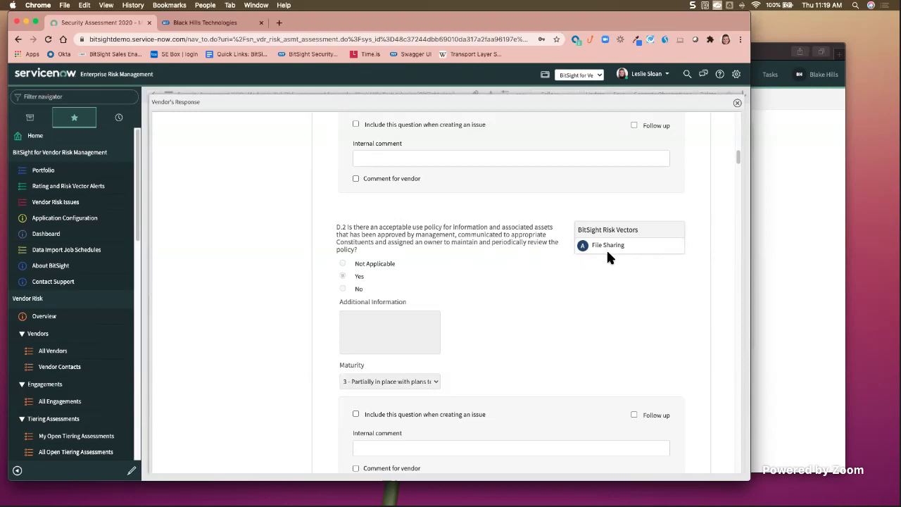
pyautogui.scroll(-5, 612, 258)
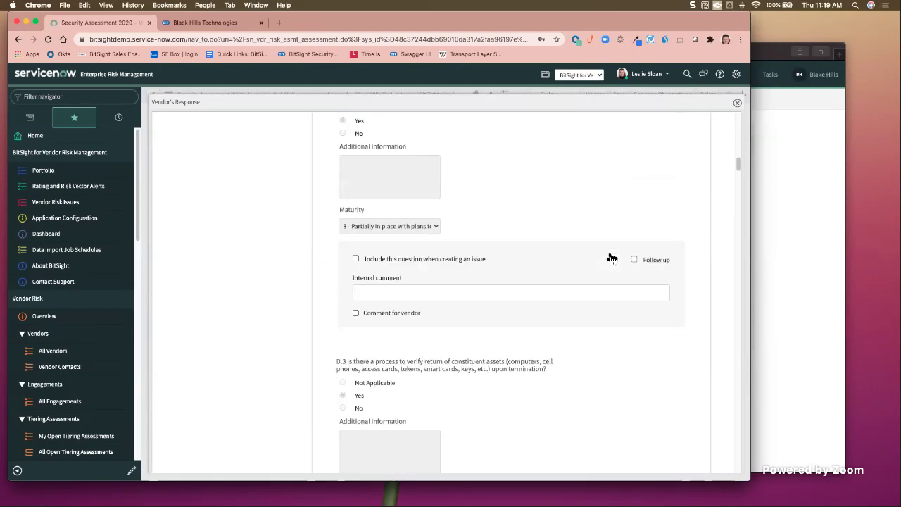
pyautogui.scroll(-15, 609, 256)
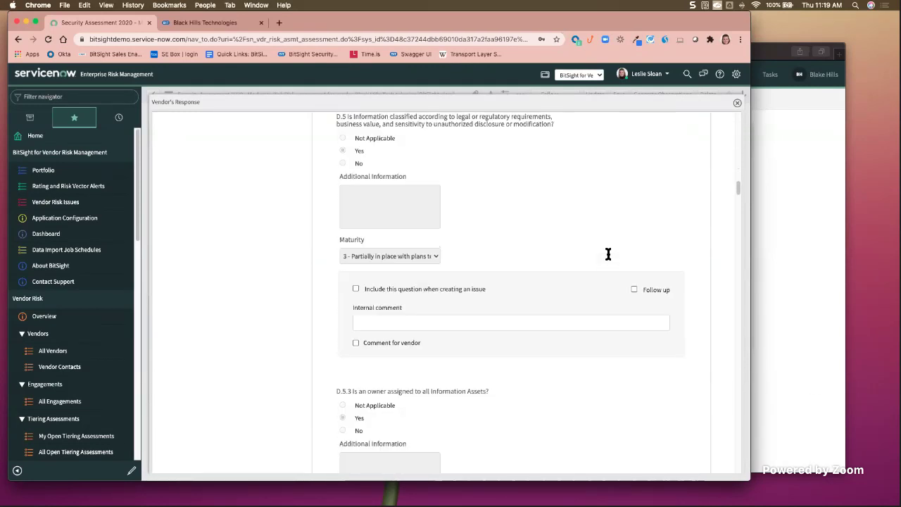
pyautogui.scroll(-10, 608, 254)
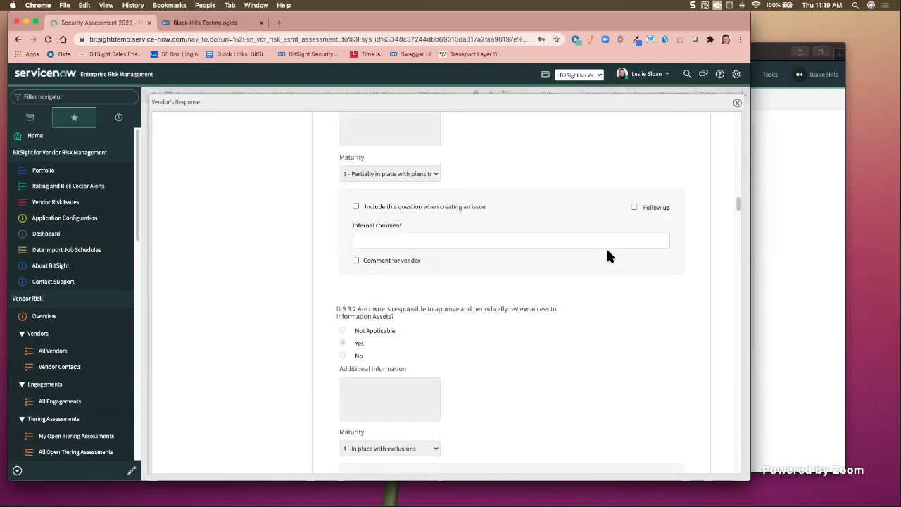
pyautogui.scroll(-15, 609, 256)
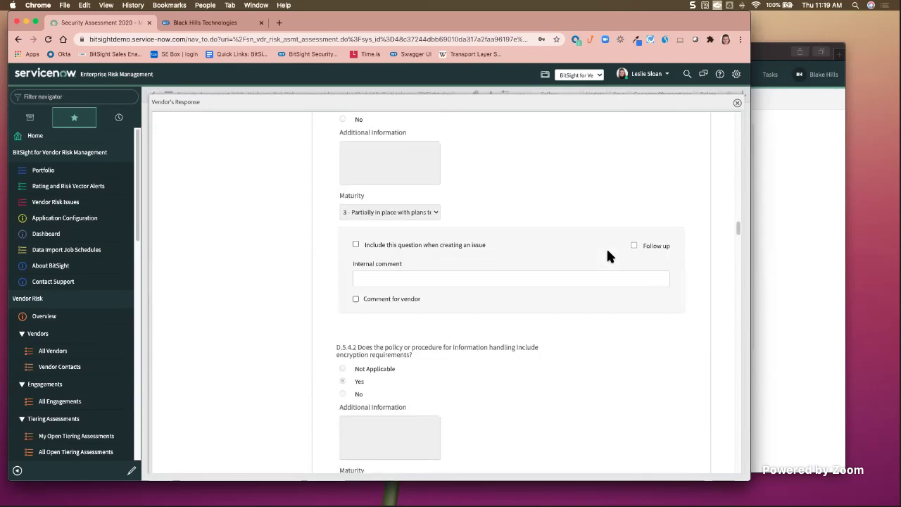
pyautogui.scroll(-10, 608, 256)
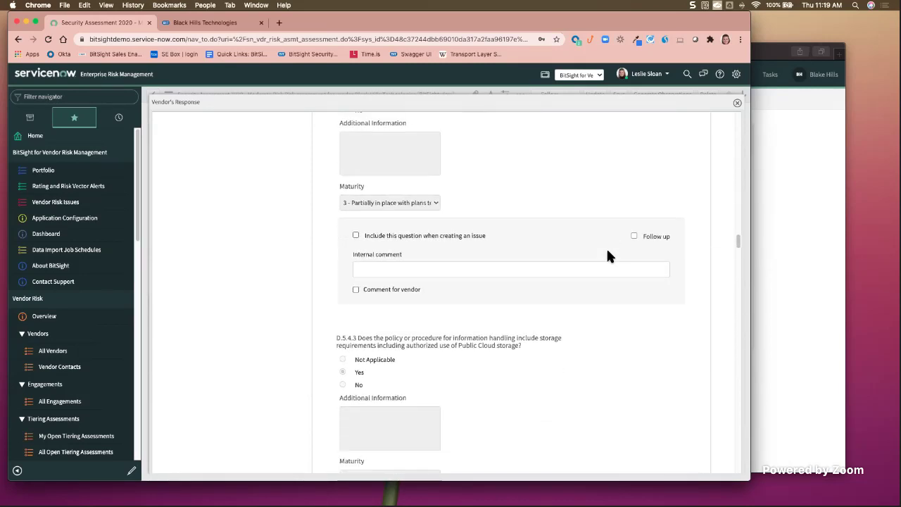
pyautogui.scroll(-8, 609, 257)
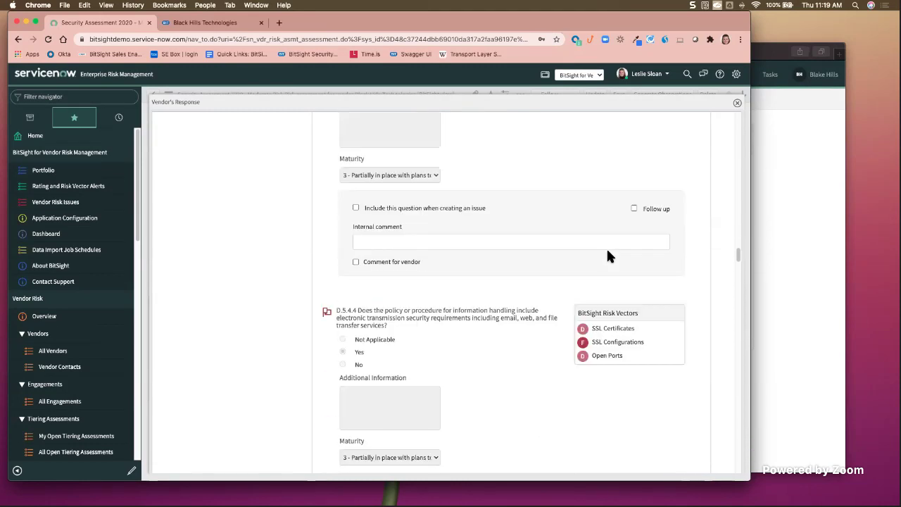
pyautogui.scroll(-3, 609, 256)
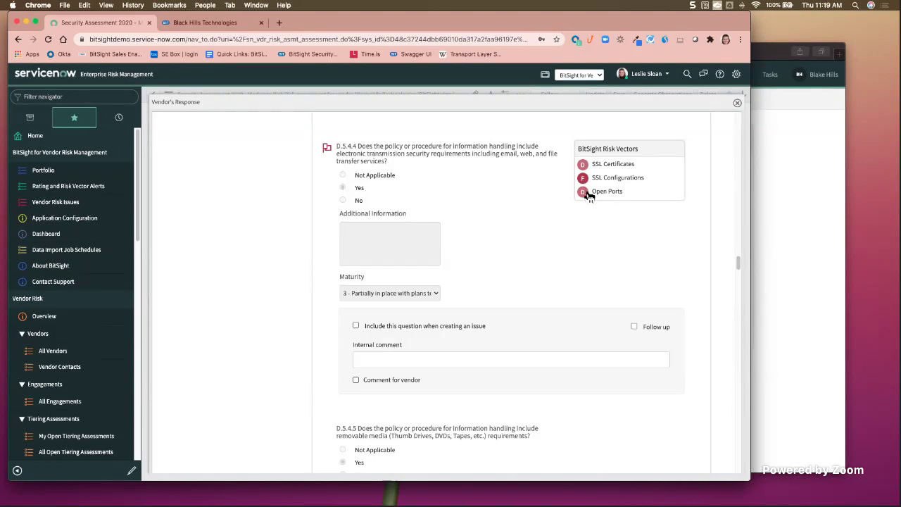
# Mark D.5.4.4 for issue and follow-up, commenting 'Please provide other details on their mitigation controls.'.
pyautogui.click(355, 326)
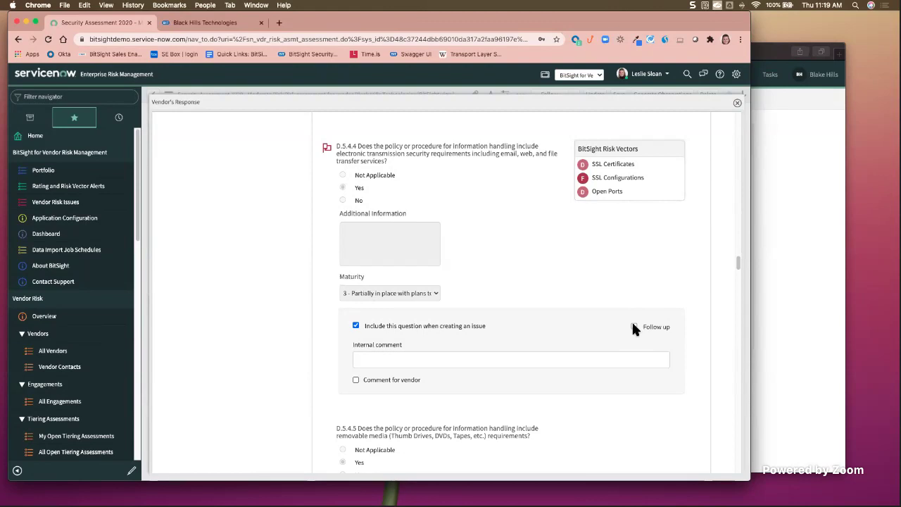
pyautogui.click(634, 327)
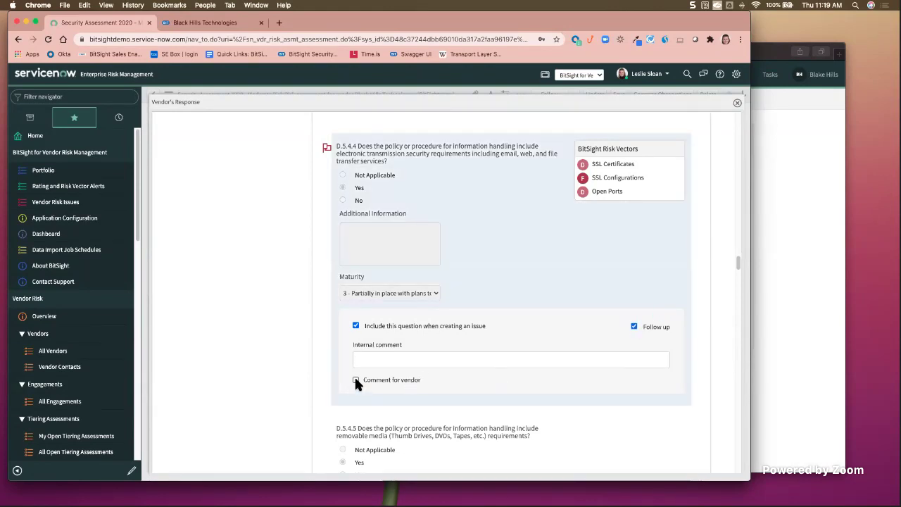
pyautogui.click(355, 380)
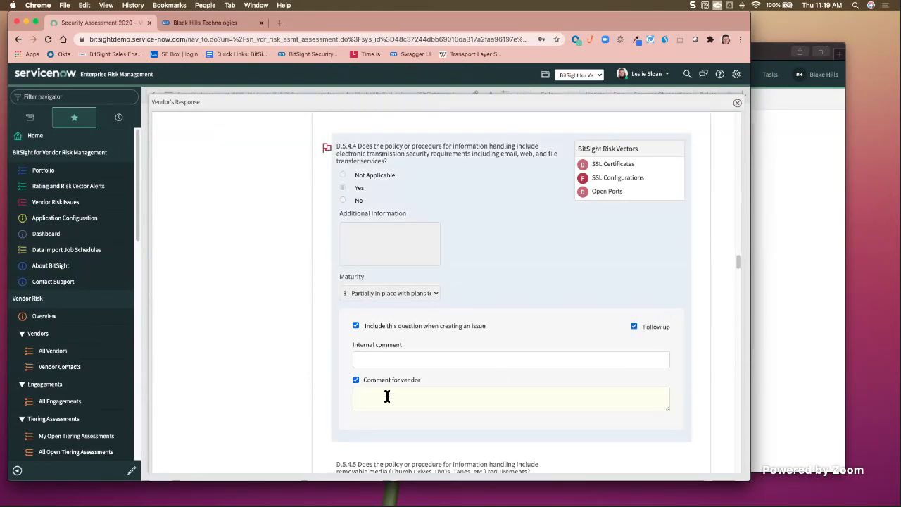
pyautogui.write('Please pr')
pyautogui.write('ovei')
pyautogui.write('ide ')
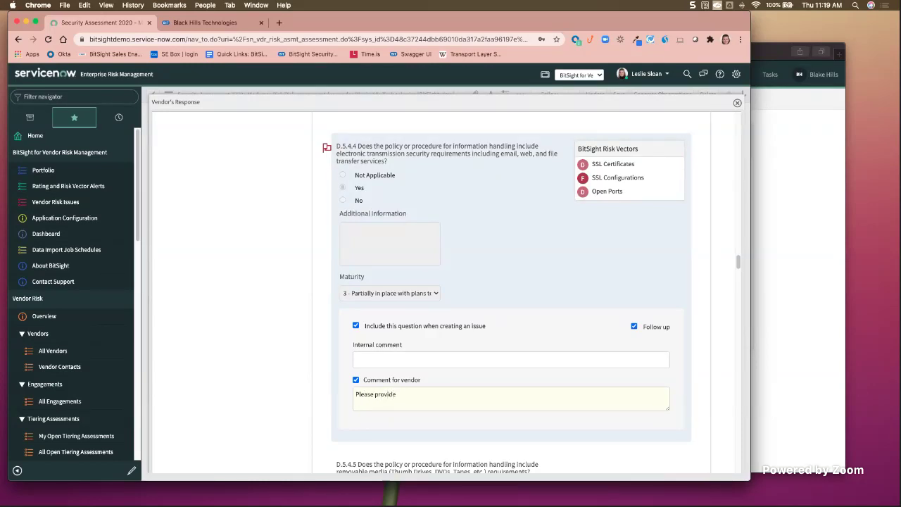
pyautogui.write('other details on their ')
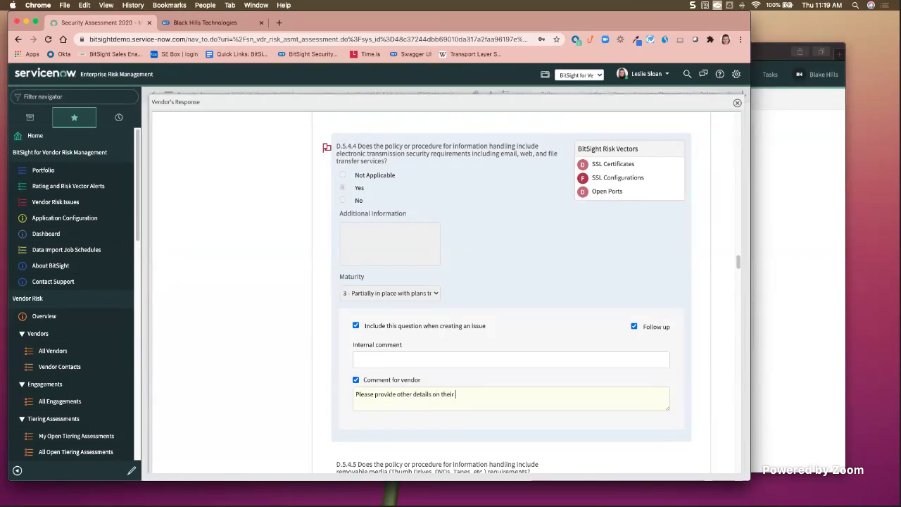
pyautogui.write('mitigation con')
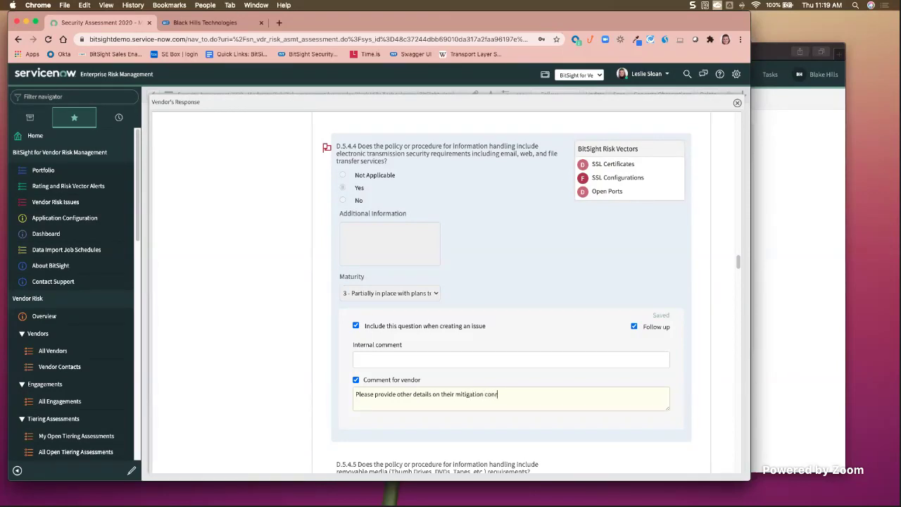
pyautogui.write('trols.')
pyautogui.scroll(5, 505, 272)
# Create and confirm an issue from the flagged responses, then close the Vendor's Response dialog.
pyautogui.scroll(10, 506, 276)
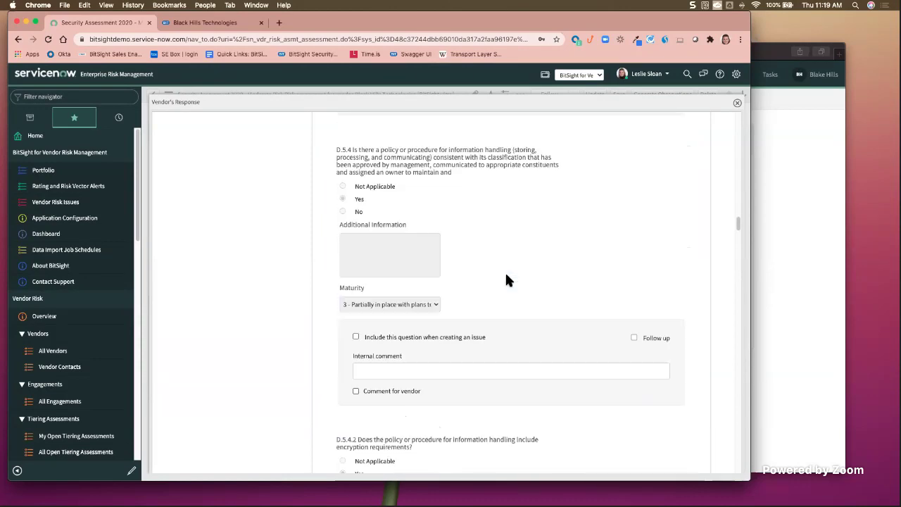
pyautogui.scroll(15, 510, 279)
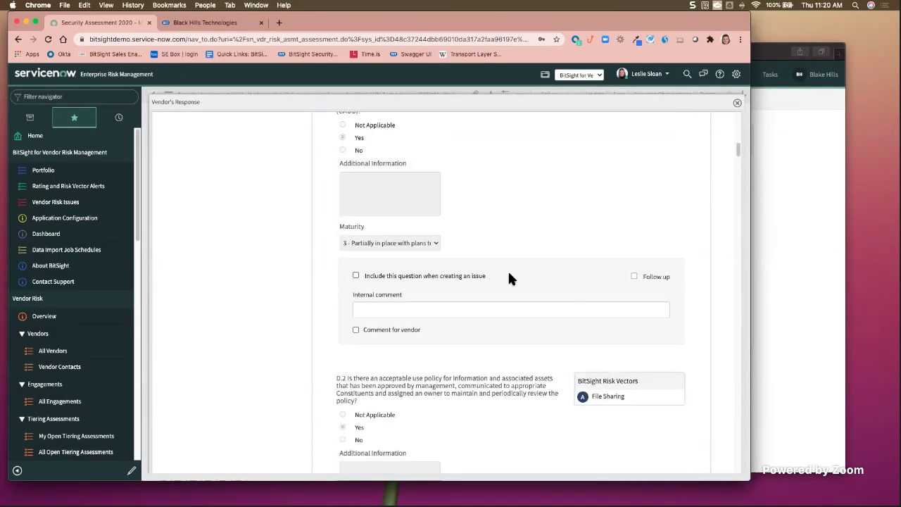
pyautogui.click(600, 143)
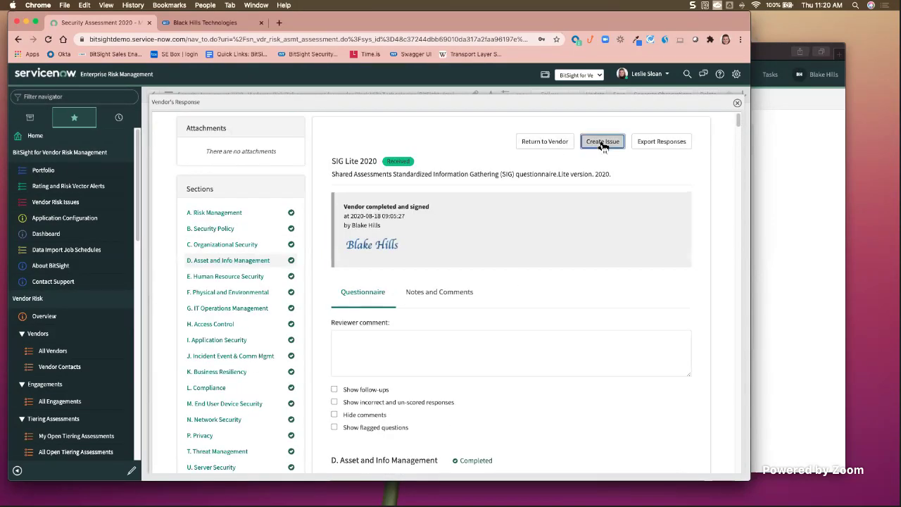
pyautogui.click(567, 231)
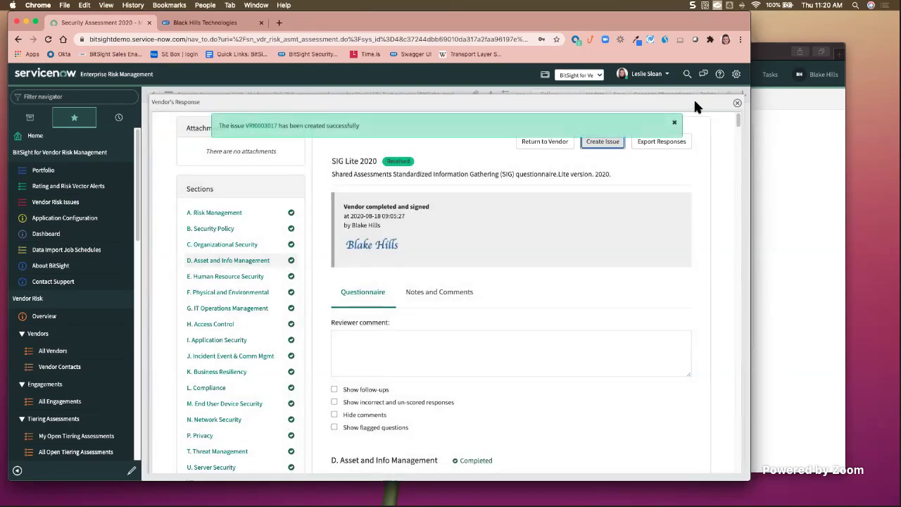
pyautogui.click(673, 123)
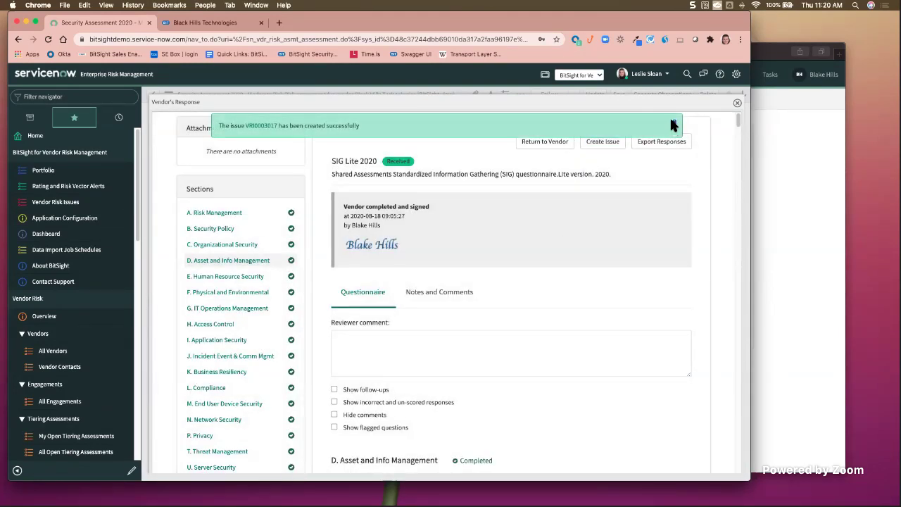
pyautogui.click(738, 104)
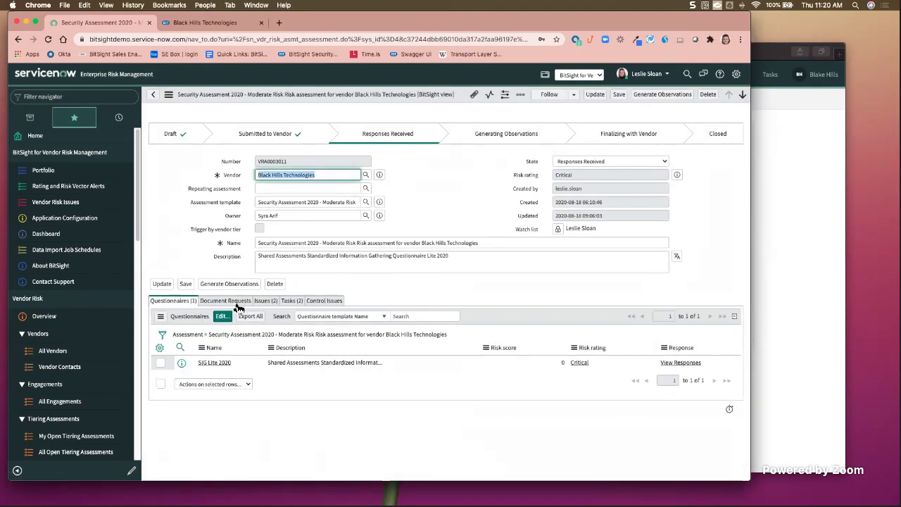
# Open the critical issue from the Issues (2) tab, then bring the vendor portal forward.
pyautogui.click(266, 301)
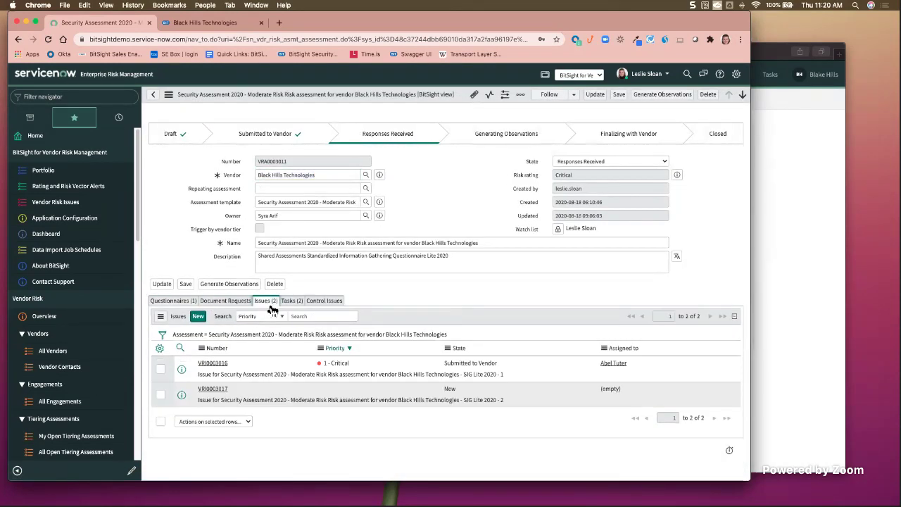
pyautogui.click(213, 364)
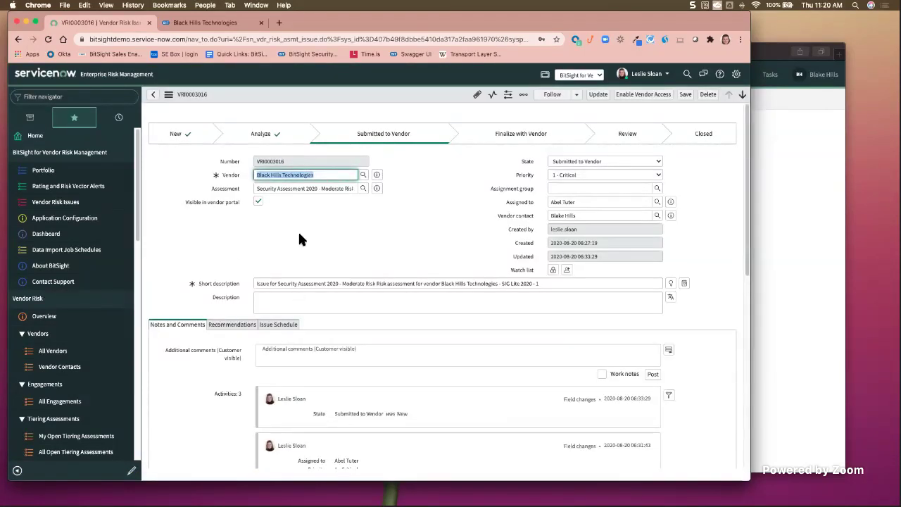
pyautogui.scroll(-1, 300, 239)
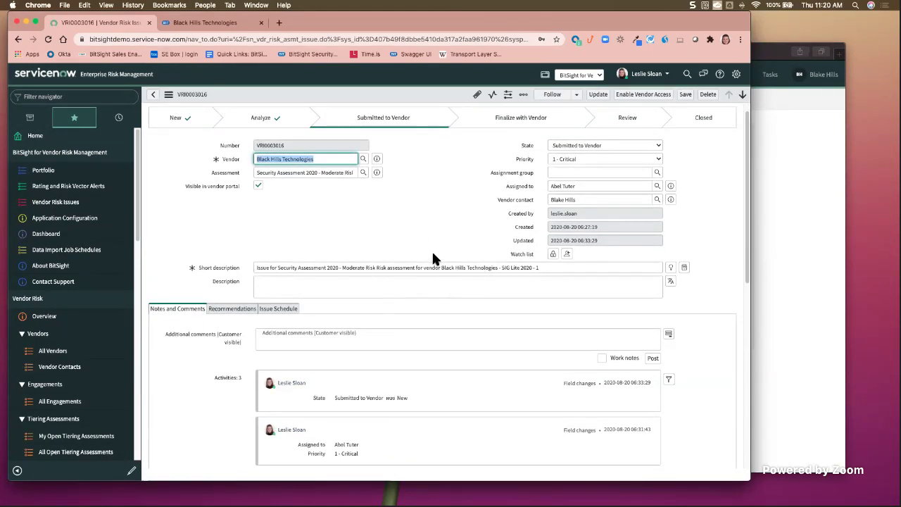
pyautogui.click(781, 201)
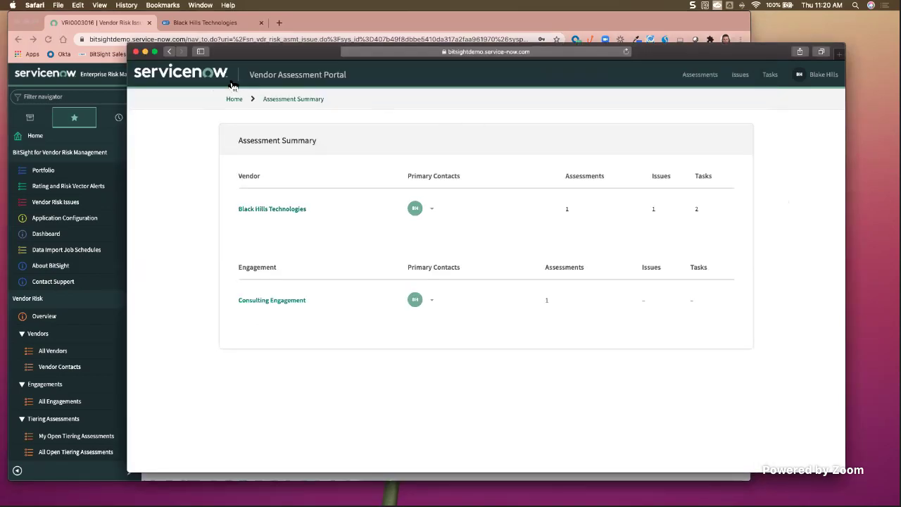
# View the portal issue's encryption-mitigation documentation task, then return to the ServiceNow issue record.
pyautogui.click(740, 76)
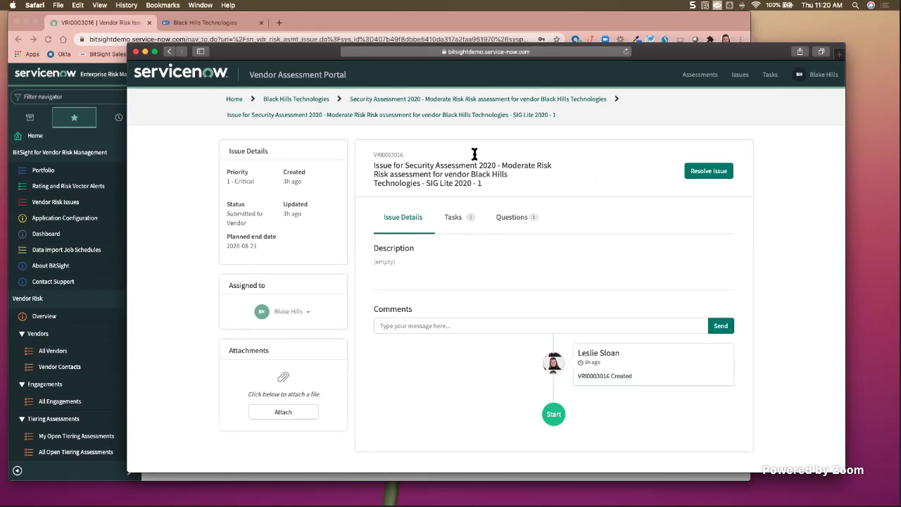
pyautogui.click(454, 218)
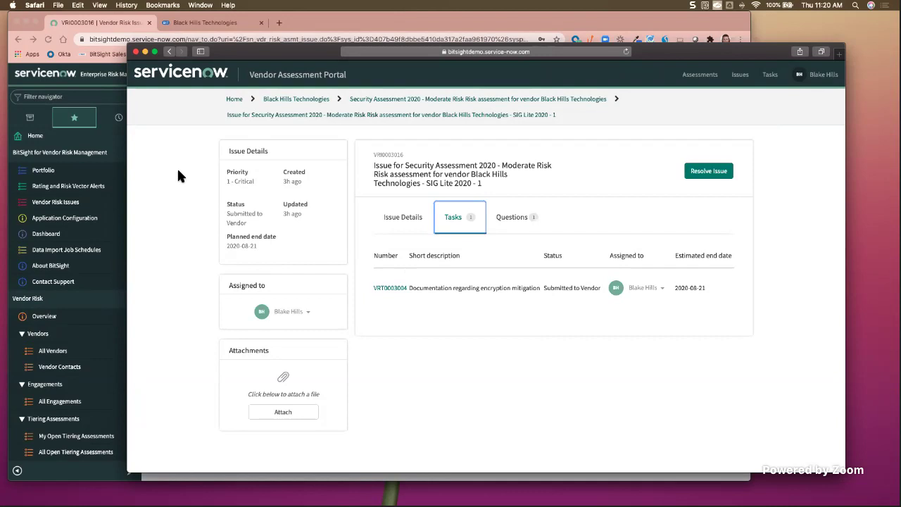
pyautogui.click(100, 85)
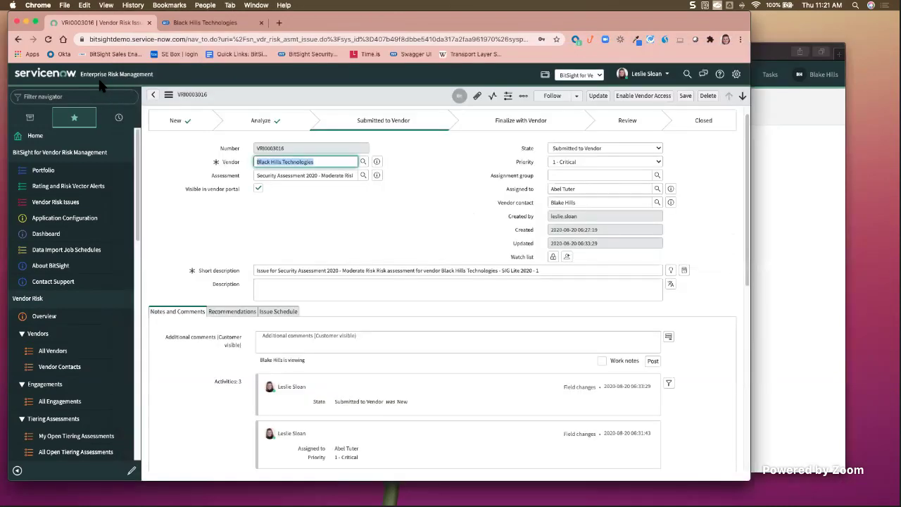
# Go back to the Companies list and reopen the Black Hills Technologies vendor record.
pyautogui.click(153, 95)
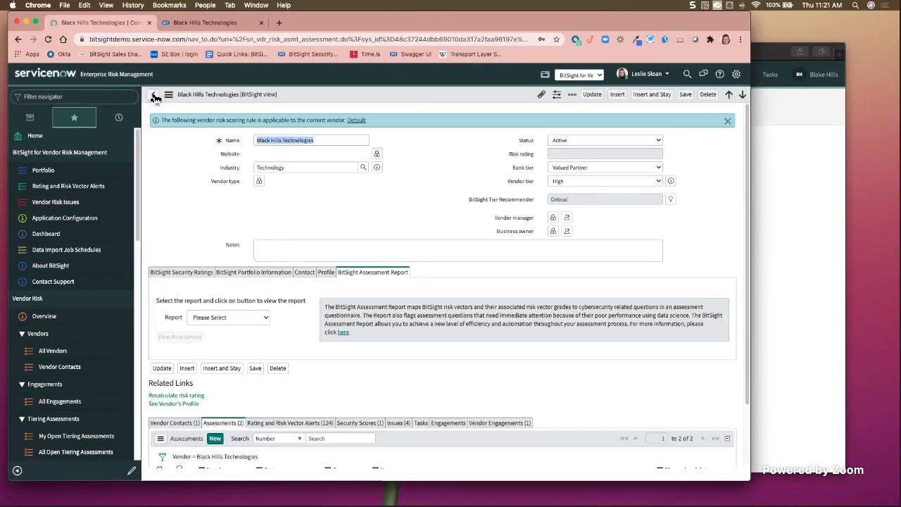
pyautogui.click(154, 96)
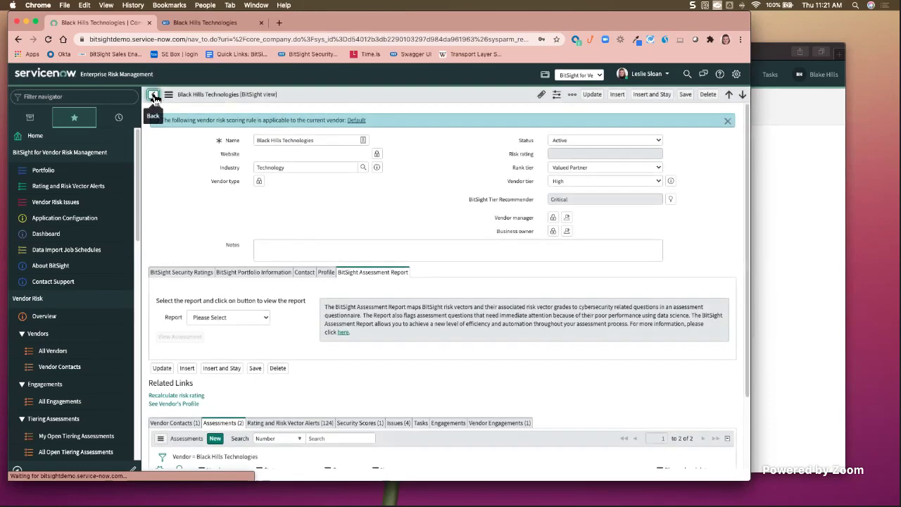
pyautogui.click(209, 156)
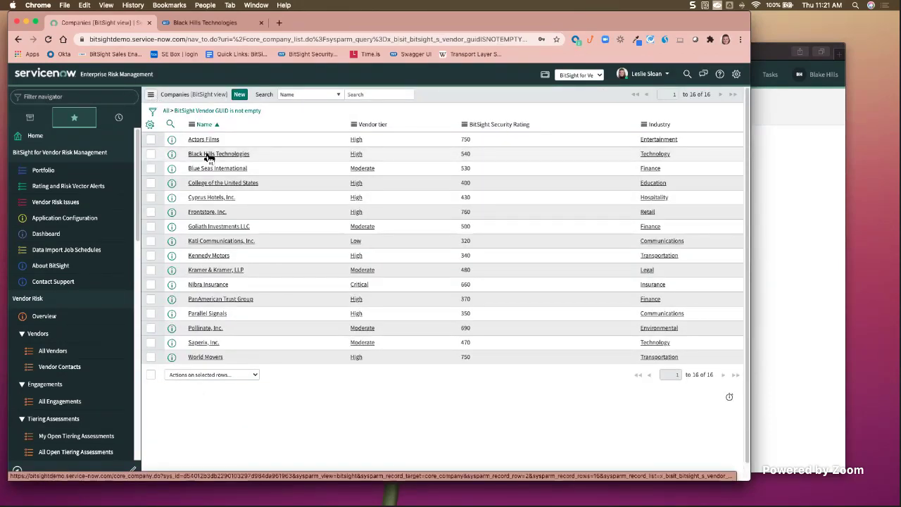
pyautogui.click(209, 157)
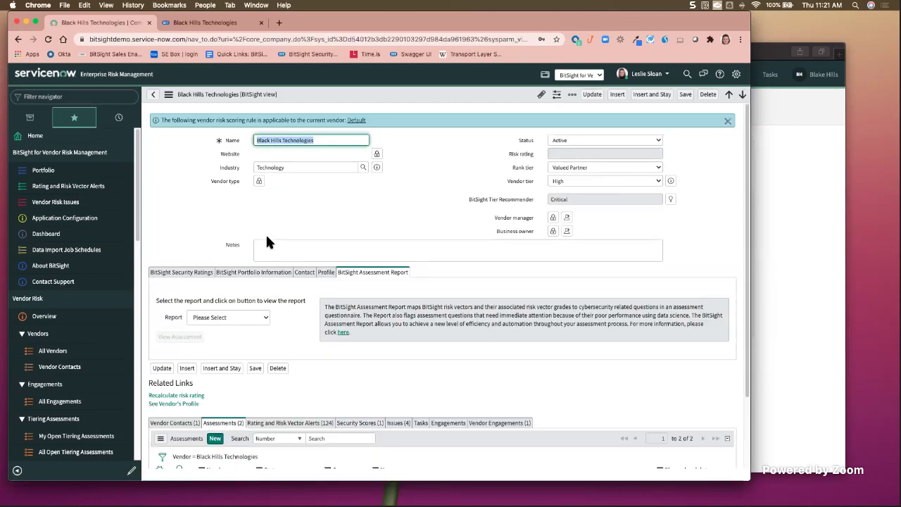
# Show the vendor's BitSight security rating and risk vector grades, scrolling down toward its alerts.
pyautogui.click(186, 274)
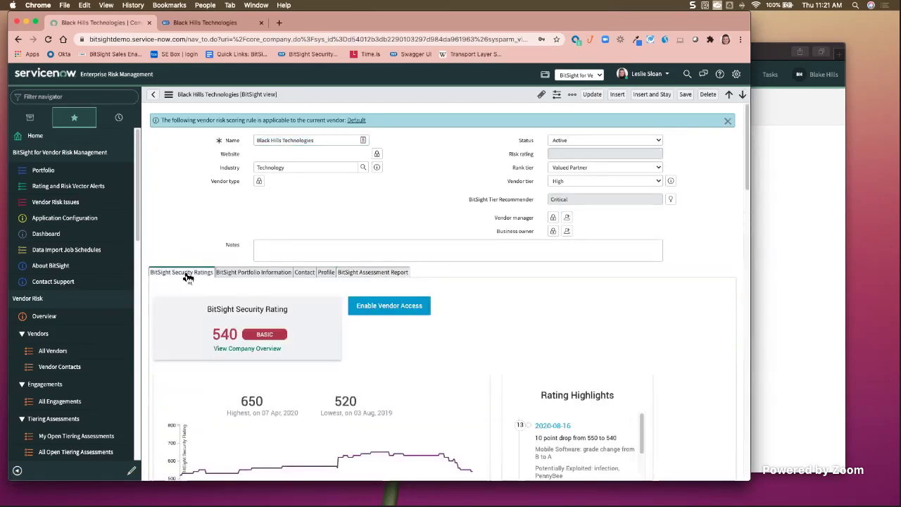
pyautogui.scroll(-5, 187, 275)
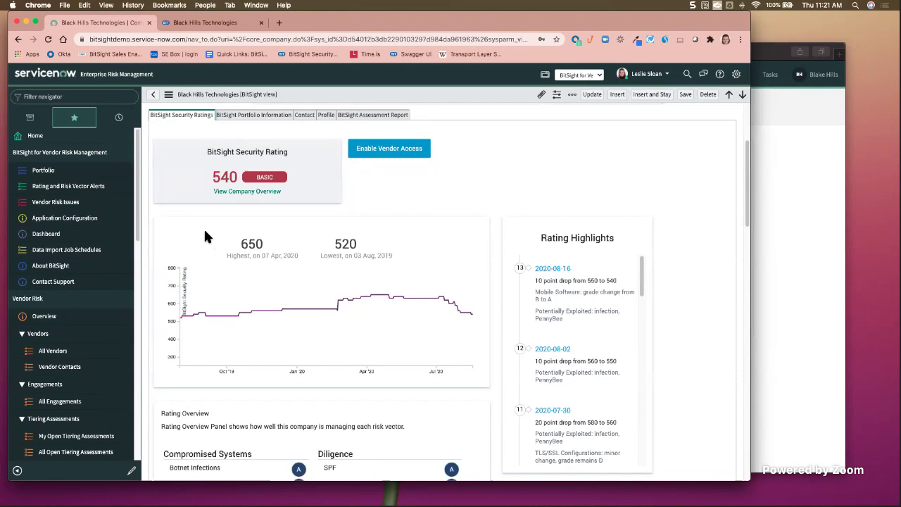
pyautogui.scroll(-8, 205, 236)
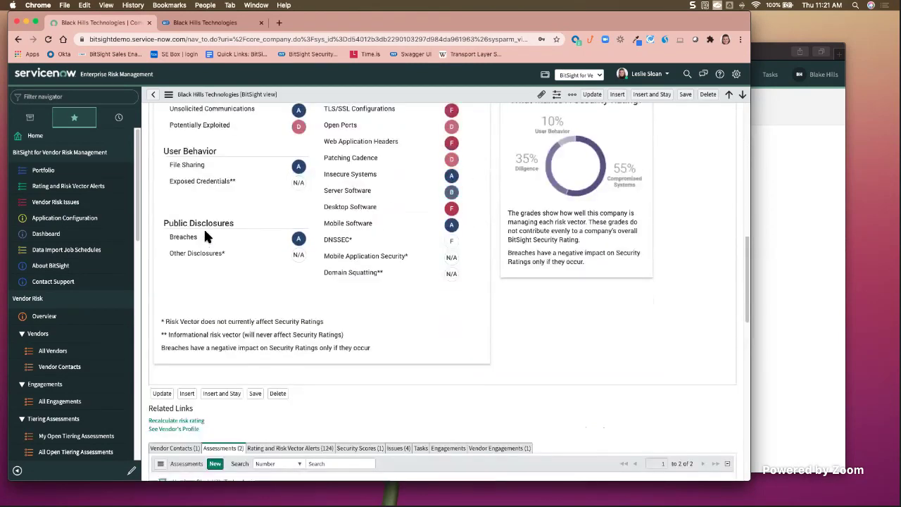
pyautogui.scroll(-3, 205, 236)
# Check the vendor's alerts and four issue records, then list all 880 Rating and Risk Vector Alerts.
pyautogui.click(285, 350)
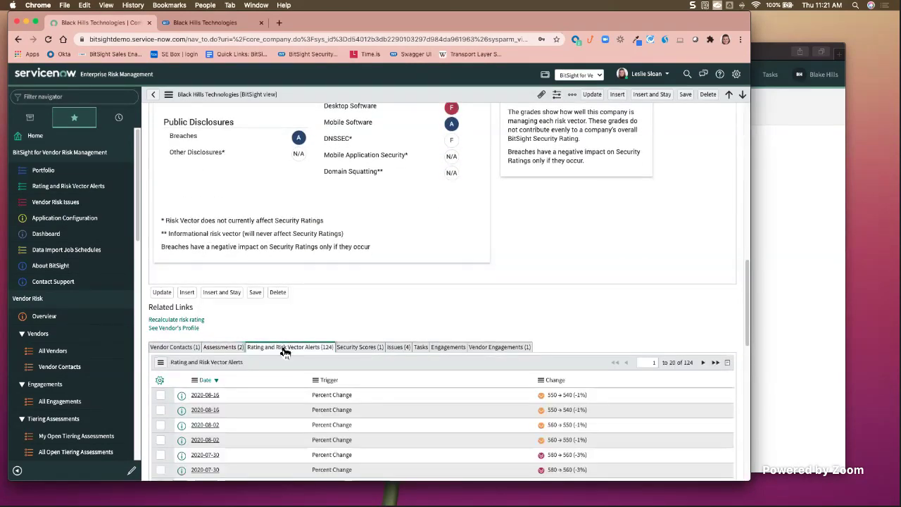
pyautogui.scroll(-3, 448, 307)
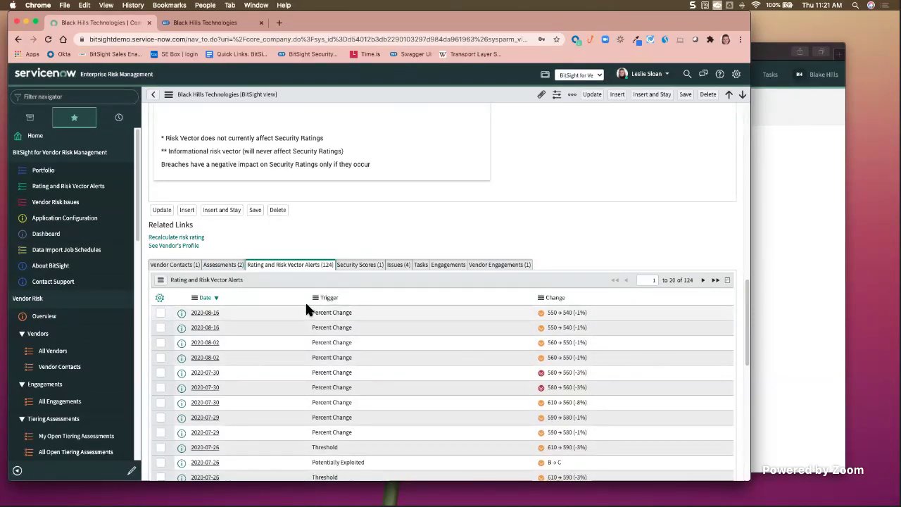
pyautogui.click(398, 265)
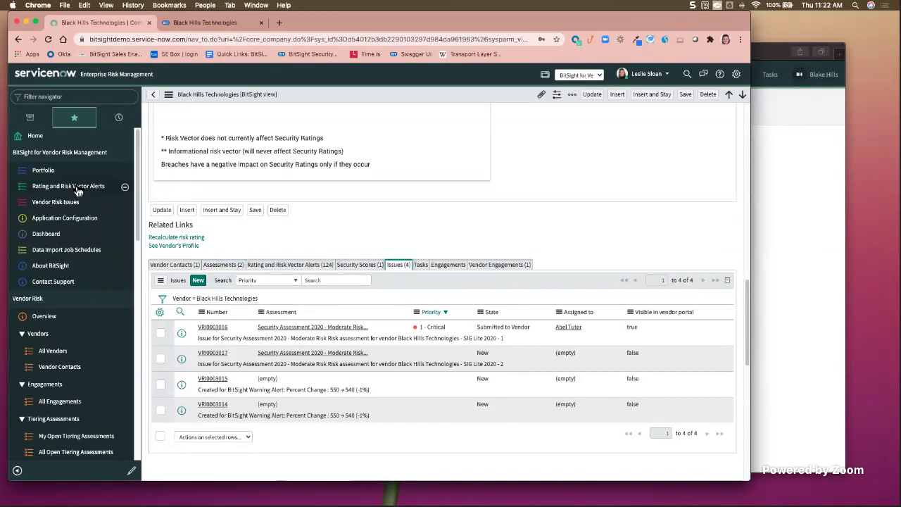
pyautogui.click(54, 190)
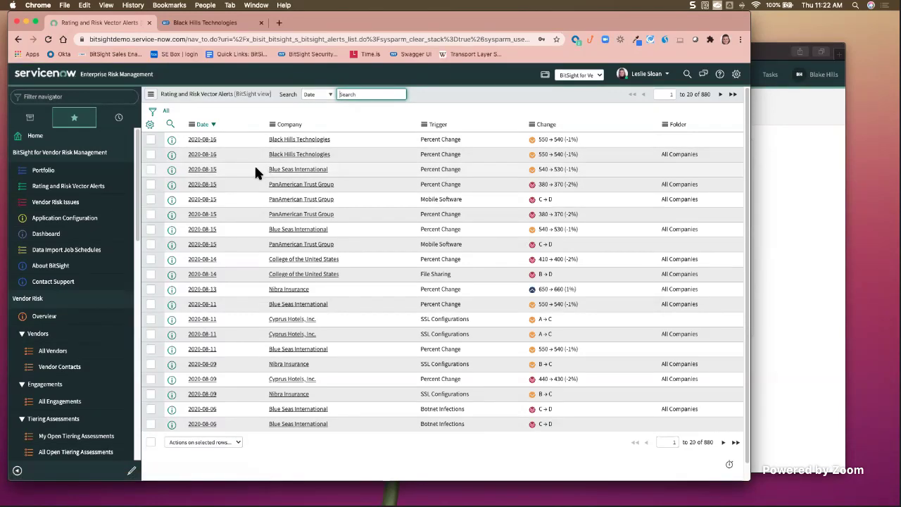
# View the Vendor Risk Issues list, then the Portfolio Dashboard showing 3 Advanced, 2 Intermediate, 11 Basic companies.
pyautogui.click(55, 209)
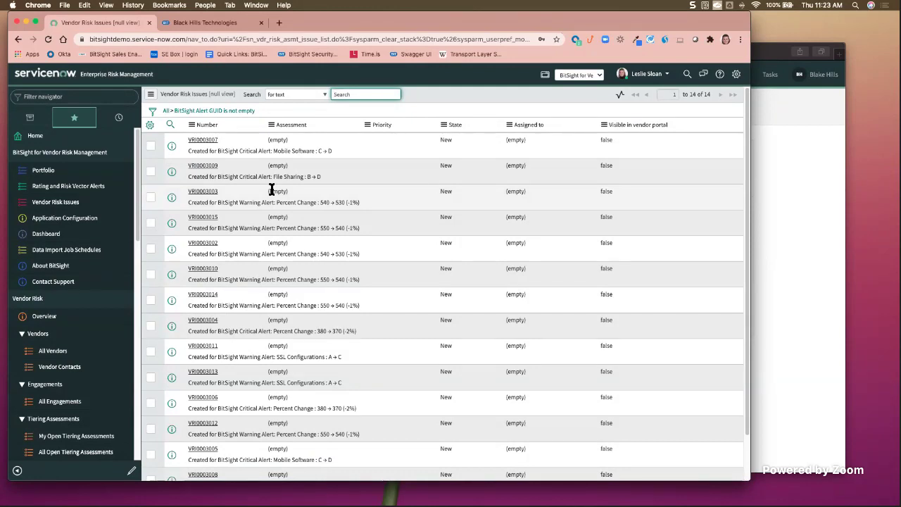
pyautogui.click(51, 241)
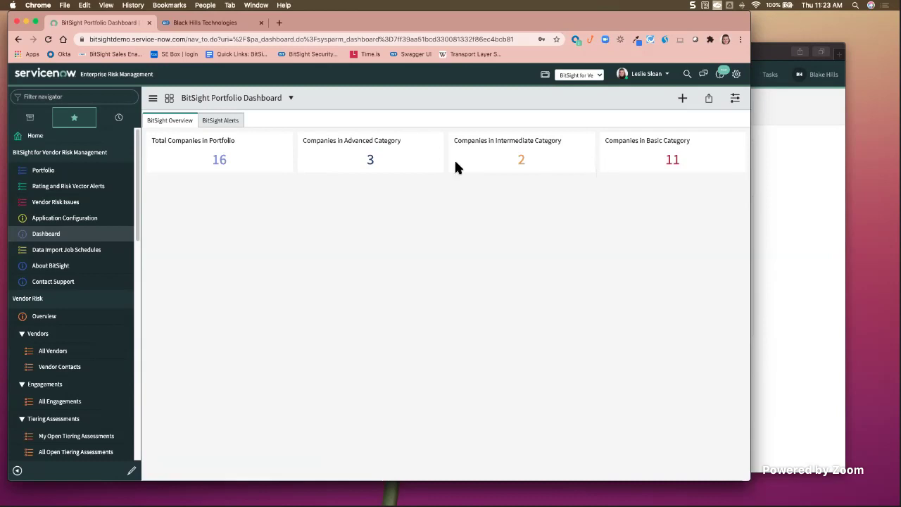
# Review the BitSight Alerts severity and risk vector charts, then drill into the 20 Botnet Infections alerts.
pyautogui.click(233, 123)
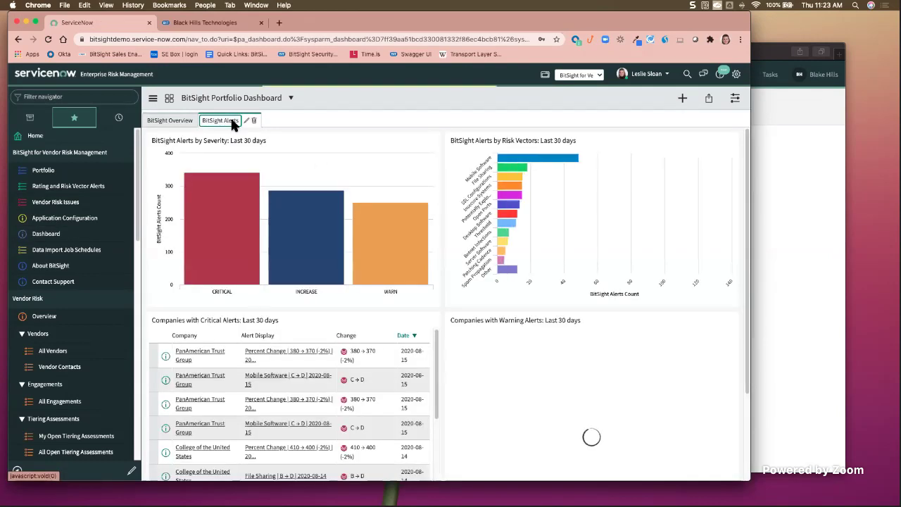
pyautogui.moveTo(226, 193)
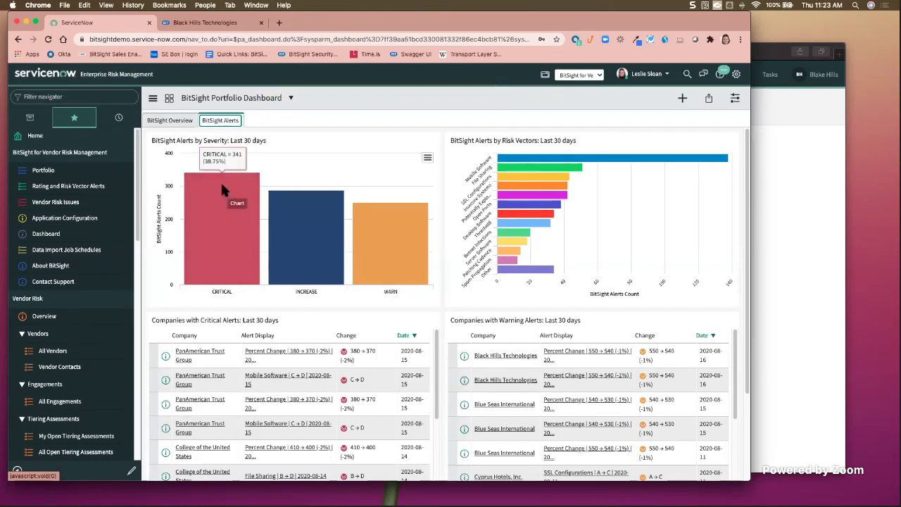
pyautogui.moveTo(395, 271)
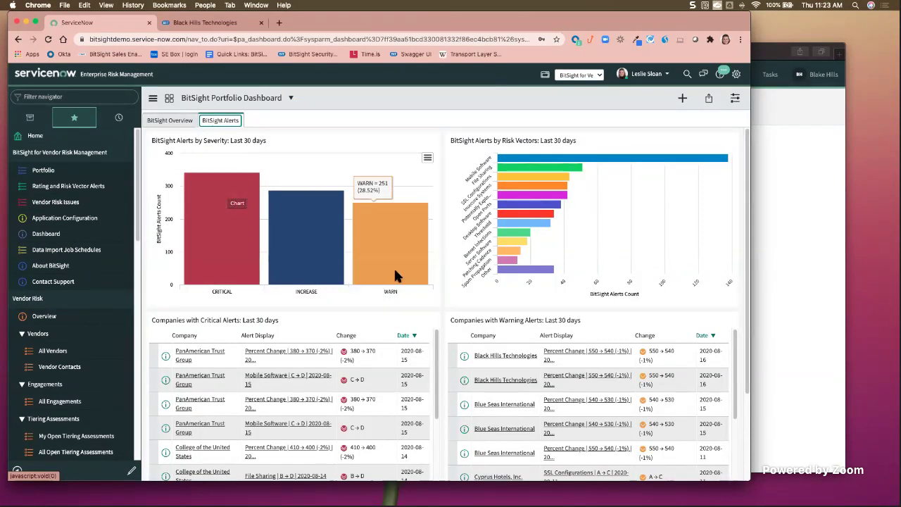
pyautogui.moveTo(315, 252)
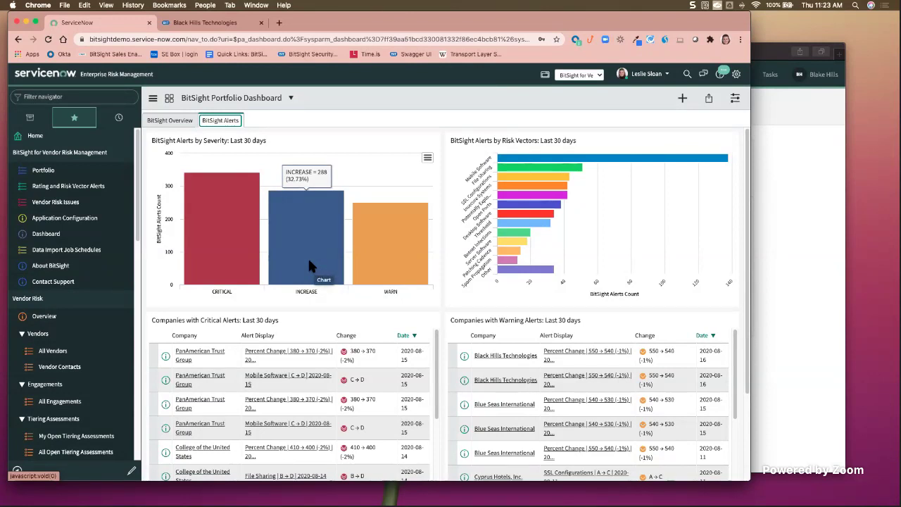
pyautogui.scroll(-3, 307, 256)
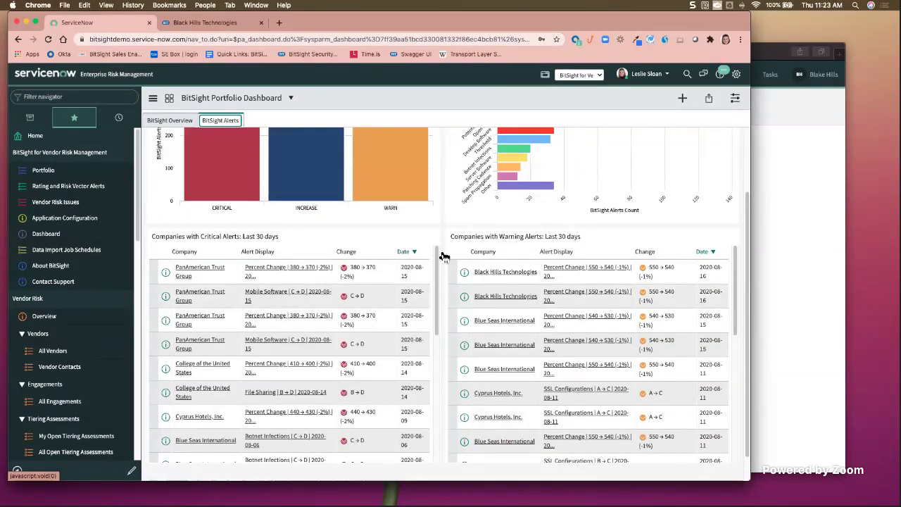
pyautogui.scroll(3, 523, 245)
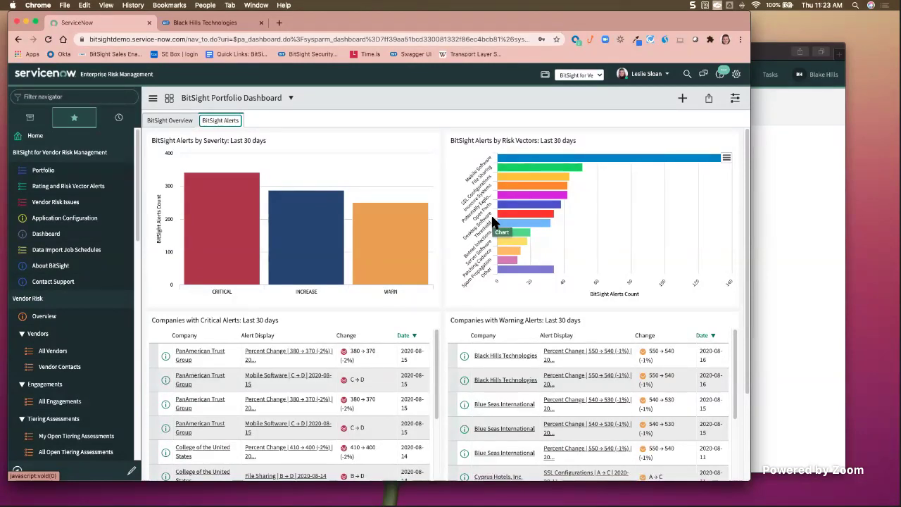
pyautogui.moveTo(512, 235)
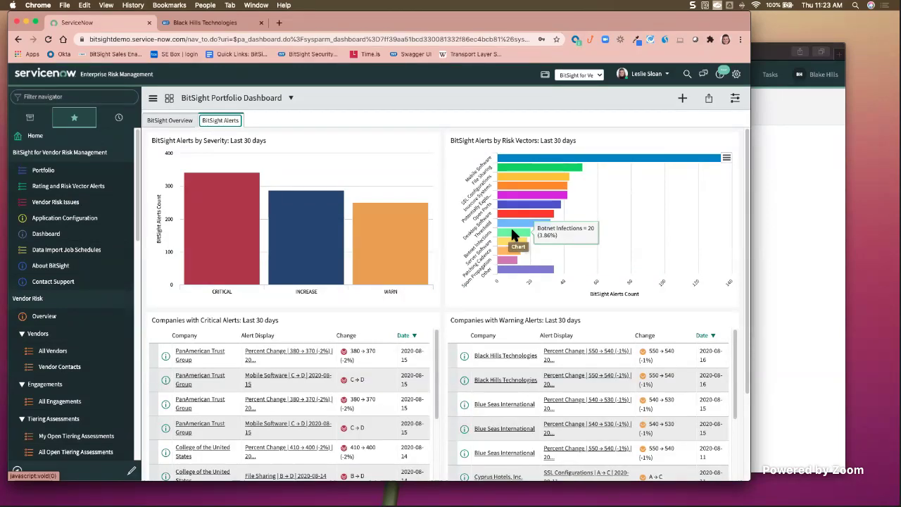
pyautogui.click(512, 235)
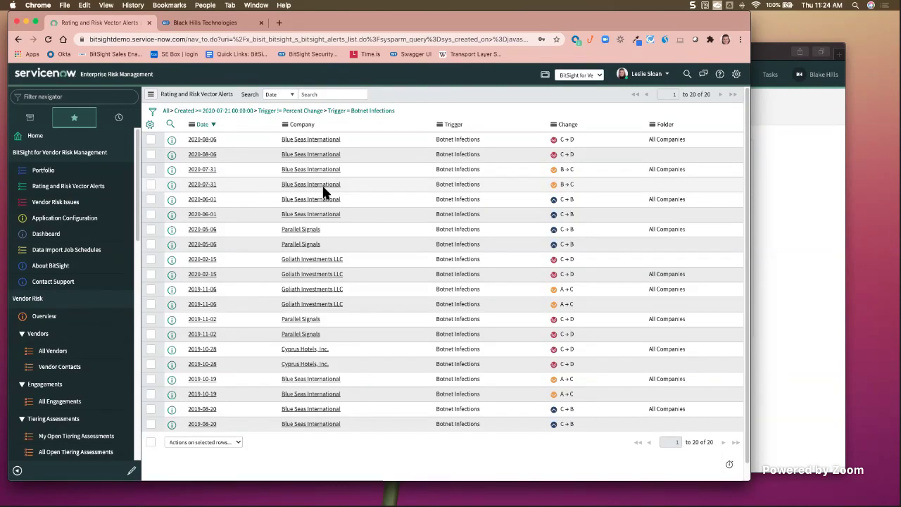
# Open Portfolio to show all 16 vendors with tier, BitSight rating and industry.
pyautogui.click(35, 176)
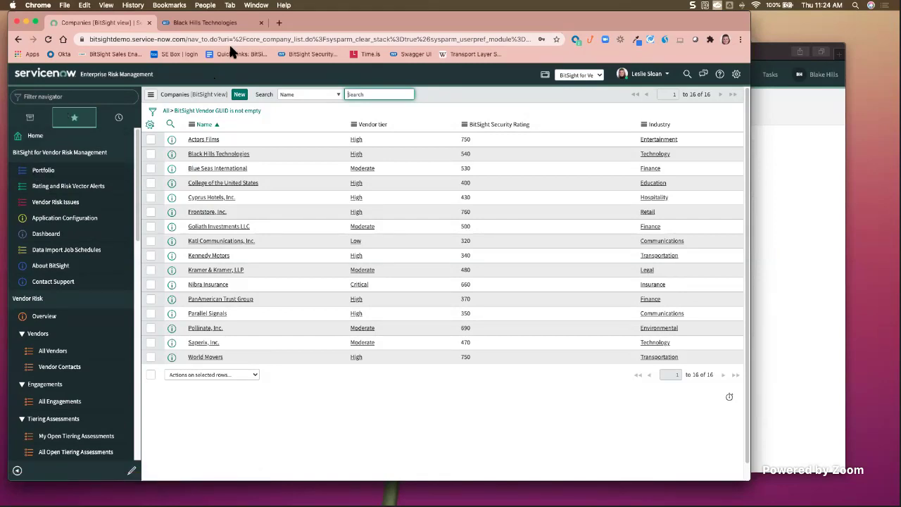
# In a new tab, search the ServiceNow Store for BitSight and open BitSight for Vendor Risk Management.
pyautogui.click(279, 23)
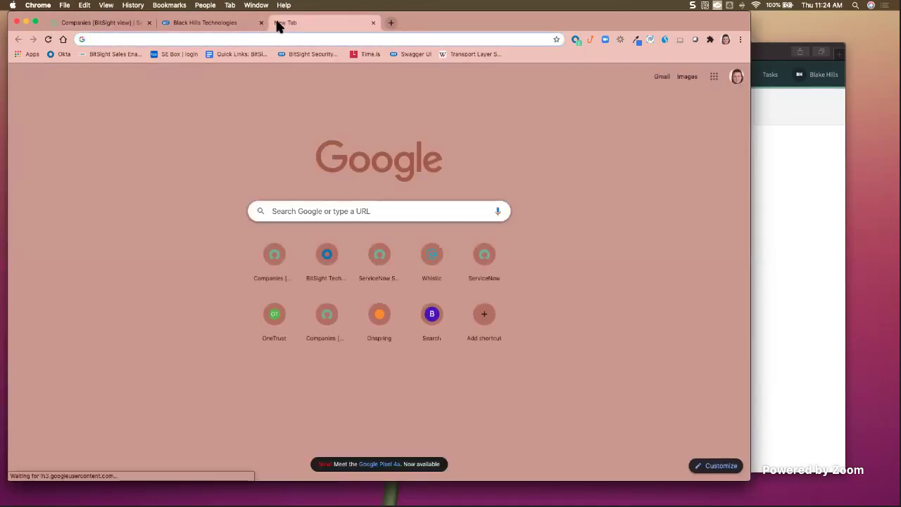
pyautogui.write('st')
pyautogui.press('Return')
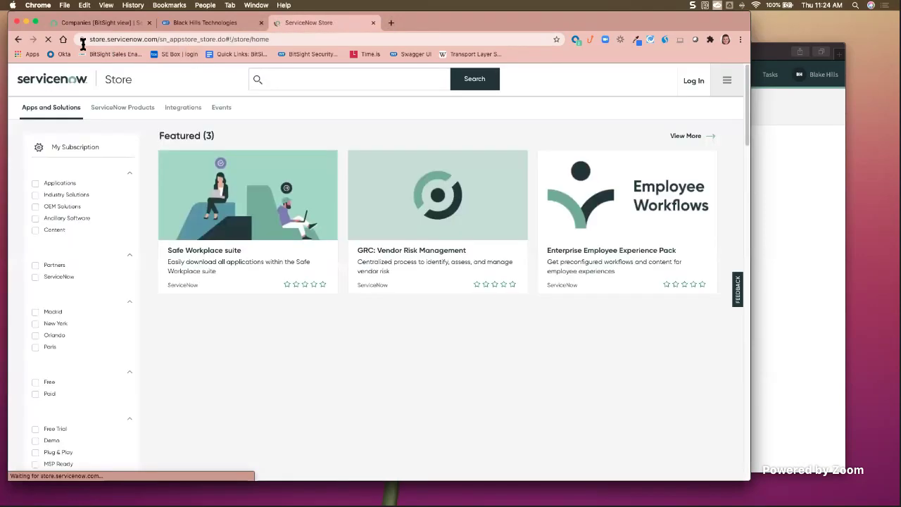
pyautogui.click(294, 81)
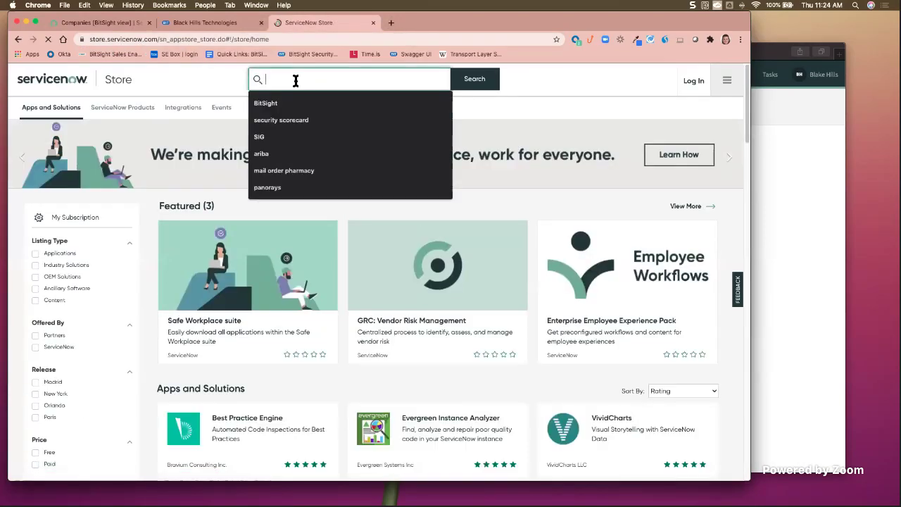
pyautogui.click(295, 103)
pyautogui.click(488, 83)
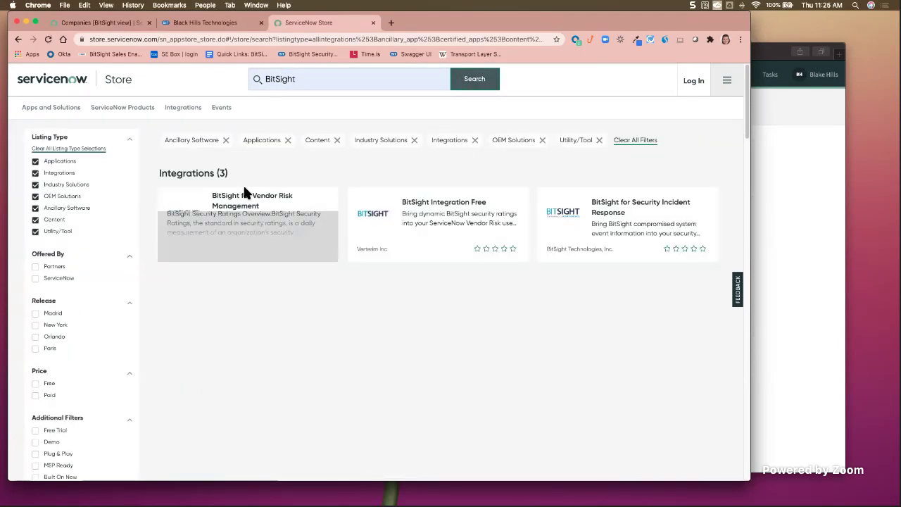
pyautogui.click(240, 204)
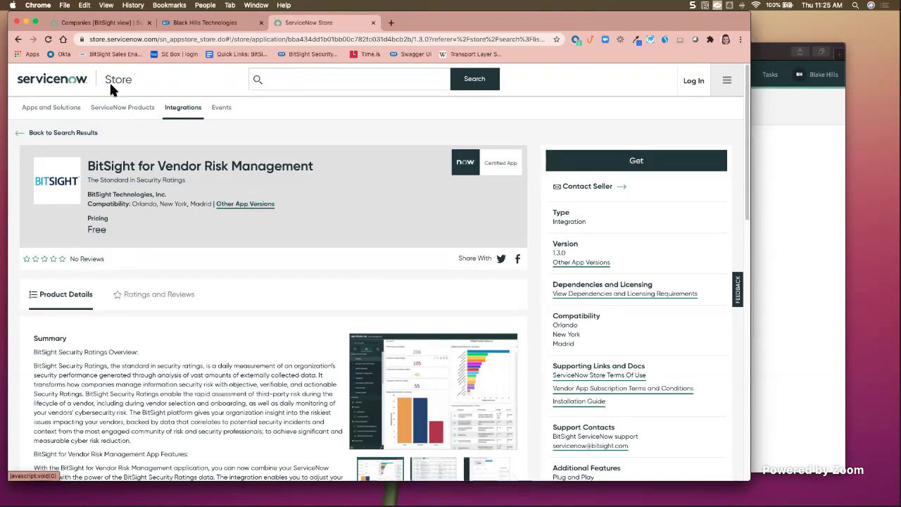
# Switch between the Store listing and the BitSight companies list, ending on the companies list.
pyautogui.click(63, 24)
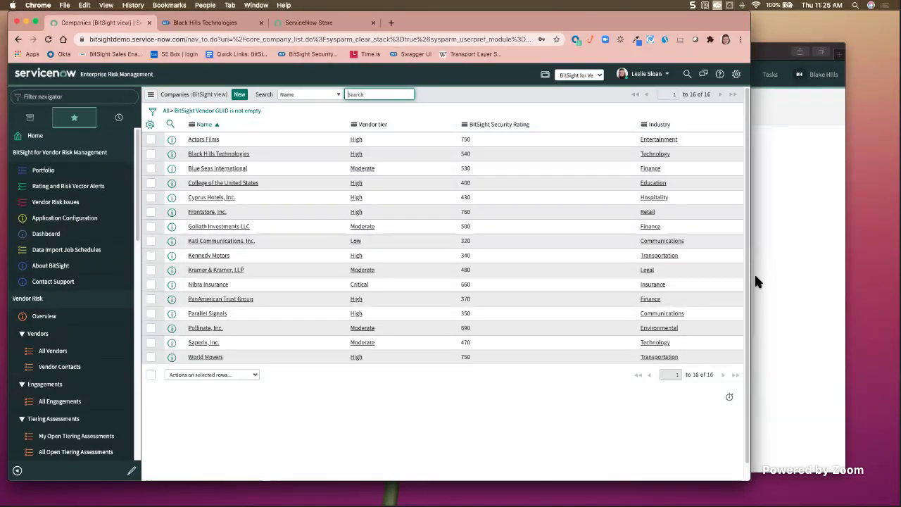
pyautogui.click(310, 25)
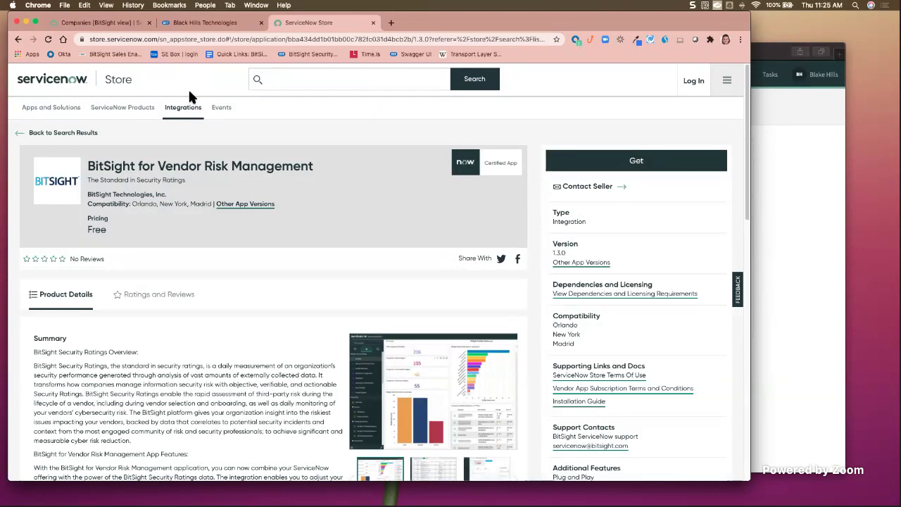
pyautogui.click(70, 24)
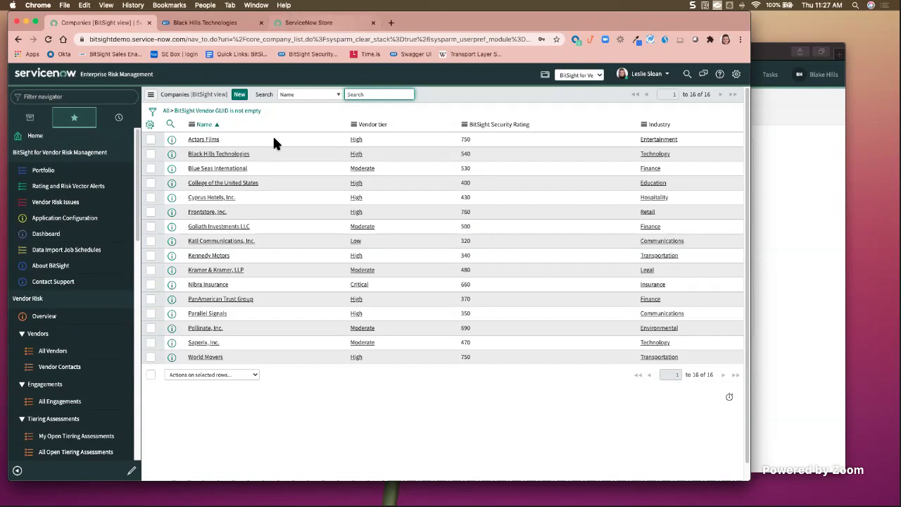
pyautogui.click(233, 155)
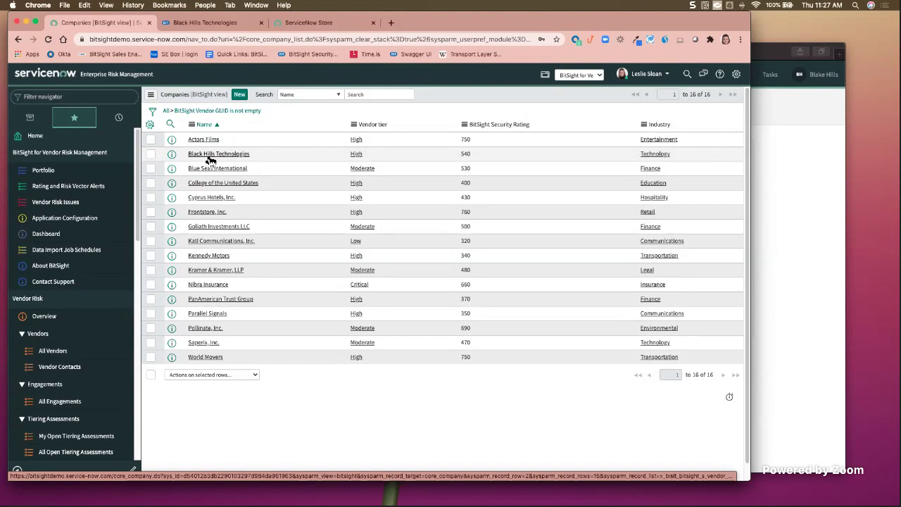
# Open the Black Hills Technologies record and go to its BitSight Assessment Report tab.
pyautogui.click(210, 158)
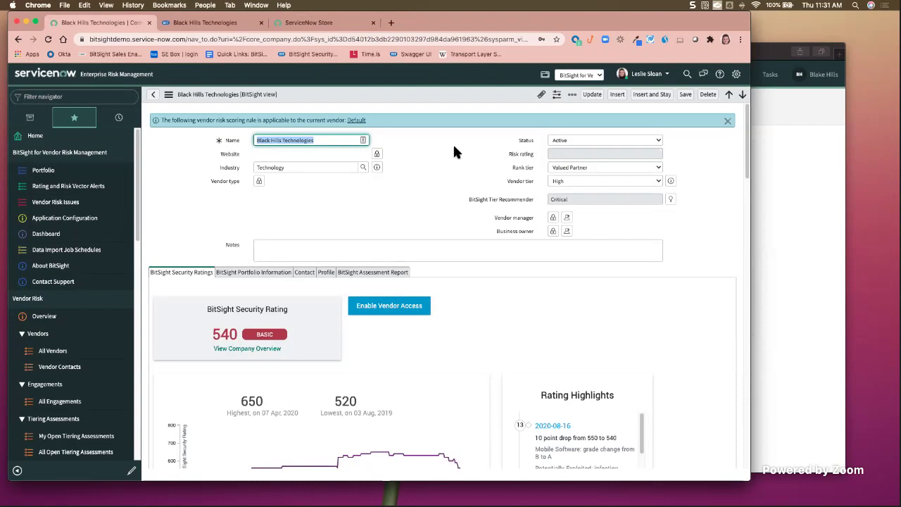
pyautogui.click(399, 273)
# Select the NIST CSF Assessment report and view its 95 question rows for Black Hills Technologies.
pyautogui.scroll(-3, 390, 235)
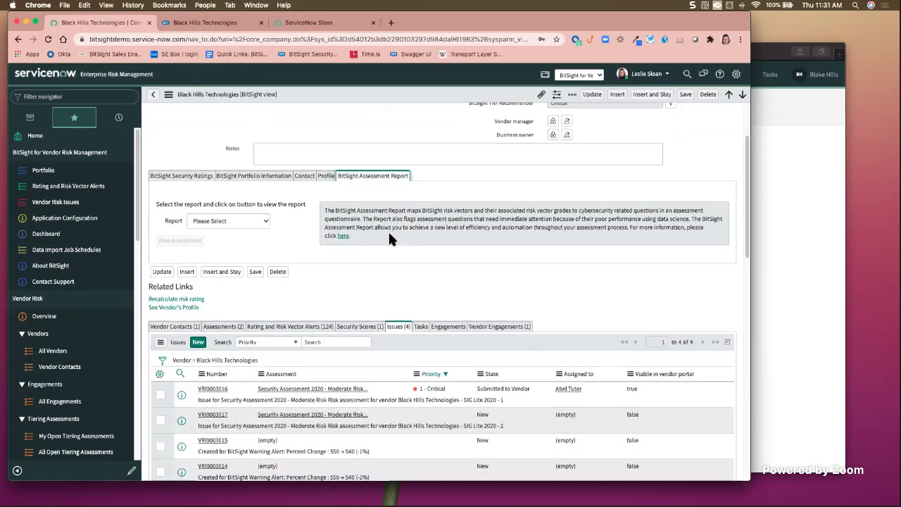
pyautogui.click(266, 224)
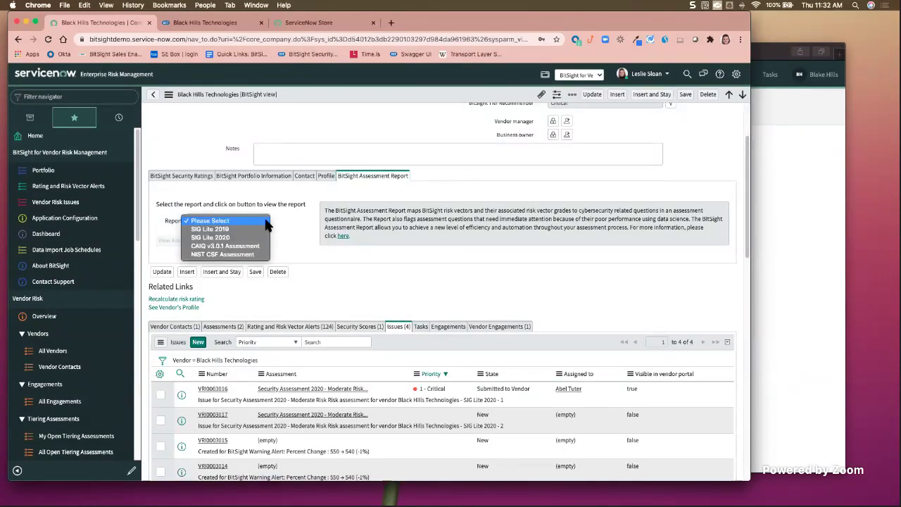
pyautogui.click(237, 255)
pyautogui.click(179, 241)
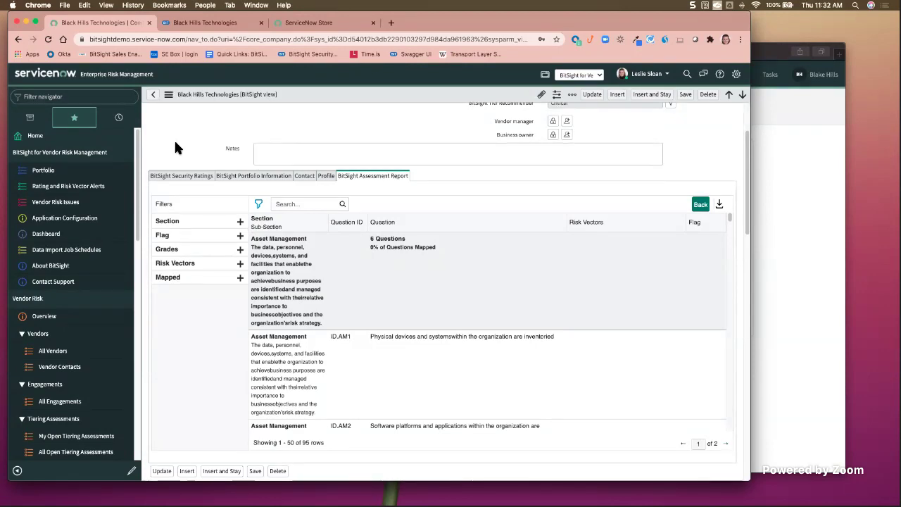
# Return to the BitSight Security Ratings tab showing a 540 (Basic) rating, 650 high and 520 low.
pyautogui.click(181, 176)
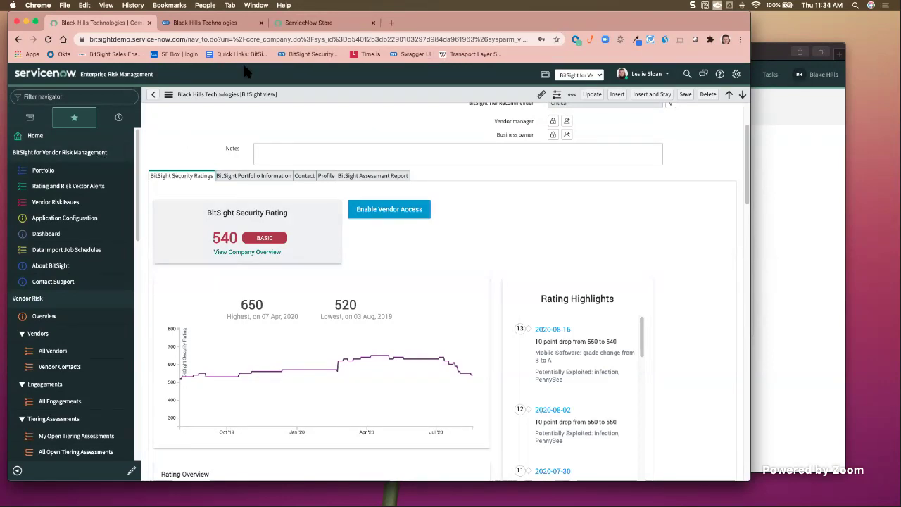
# Scroll through the BitSight app's Store listing (version 1.3.0), then return to the Black Hills Technologies record.
pyautogui.click(300, 26)
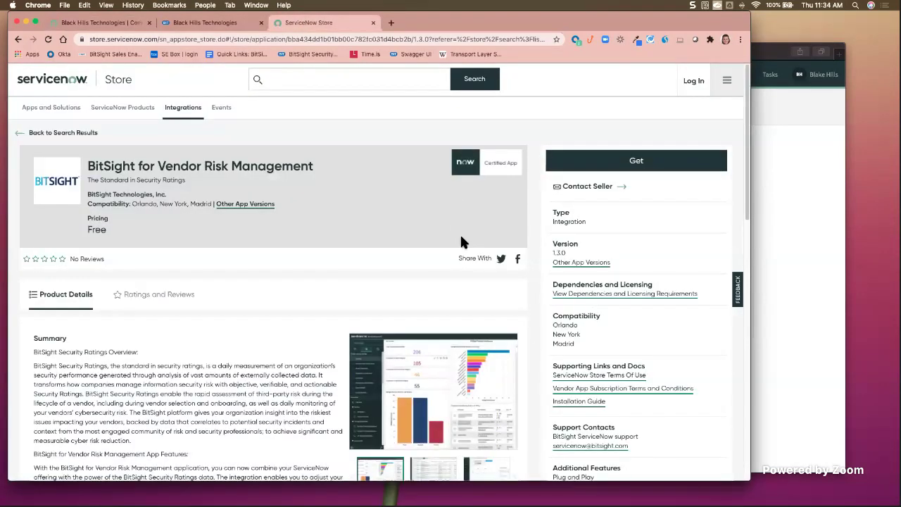
pyautogui.scroll(-3, 493, 283)
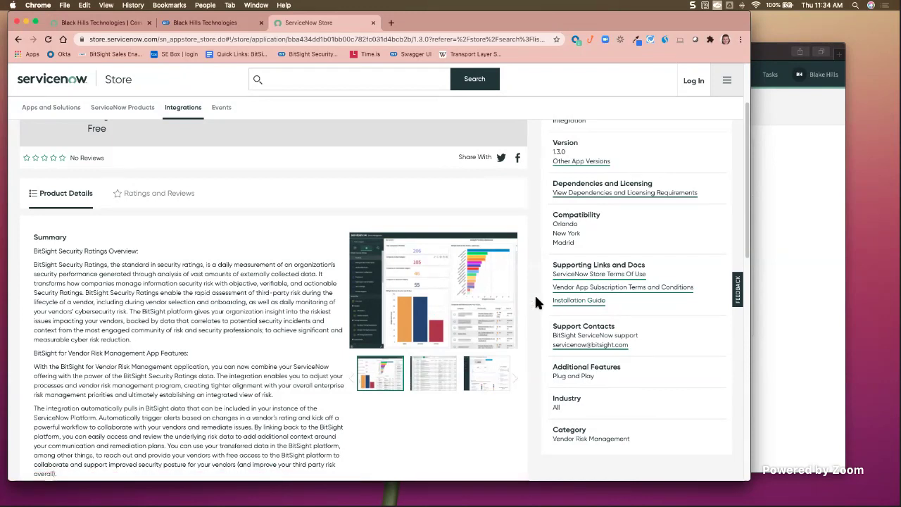
pyautogui.click(92, 23)
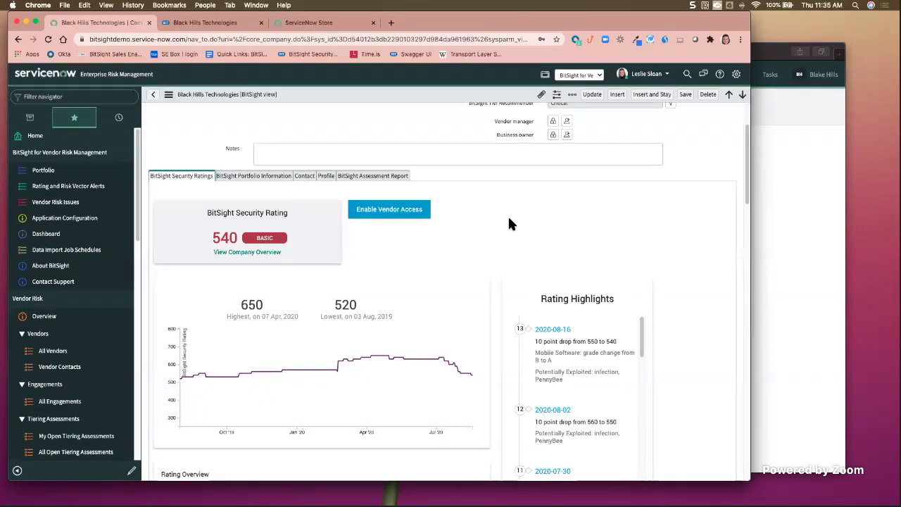
pyautogui.scroll(-2, 509, 224)
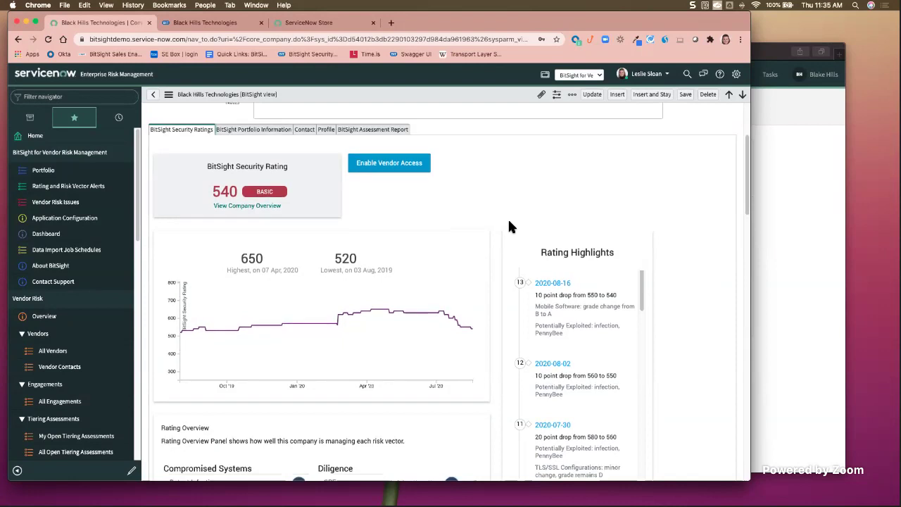
pyautogui.scroll(4, 510, 223)
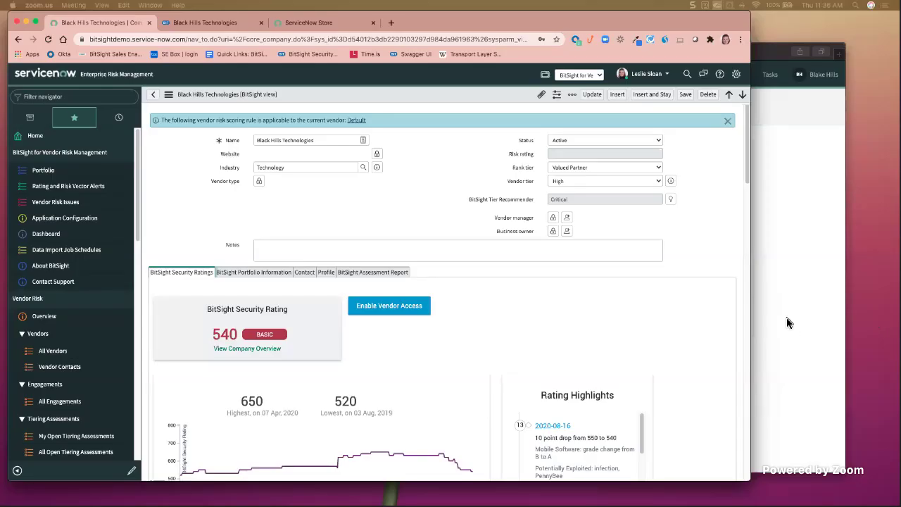
# Open portal task VRT0003004 on encryption mitigation documentation, then return to the Black Hills Technologies record.
pyautogui.click(788, 322)
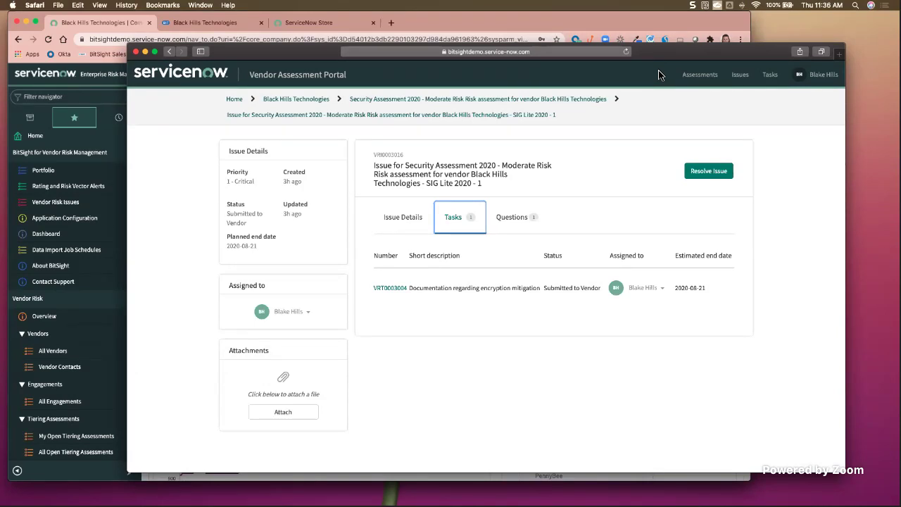
pyautogui.click(769, 78)
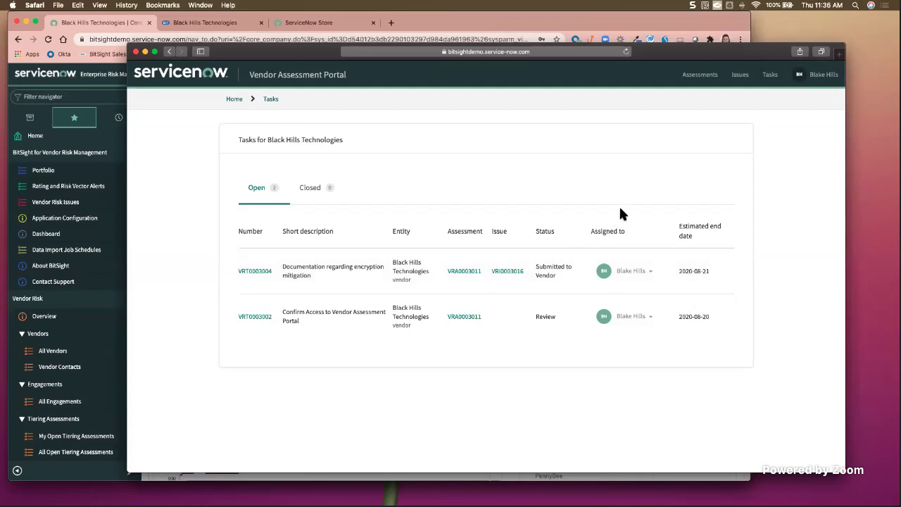
pyautogui.click(255, 271)
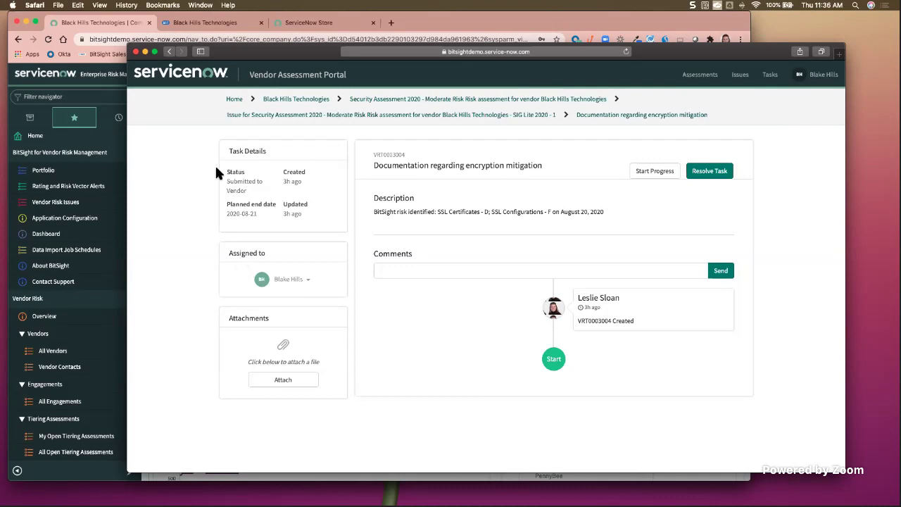
pyautogui.click(85, 69)
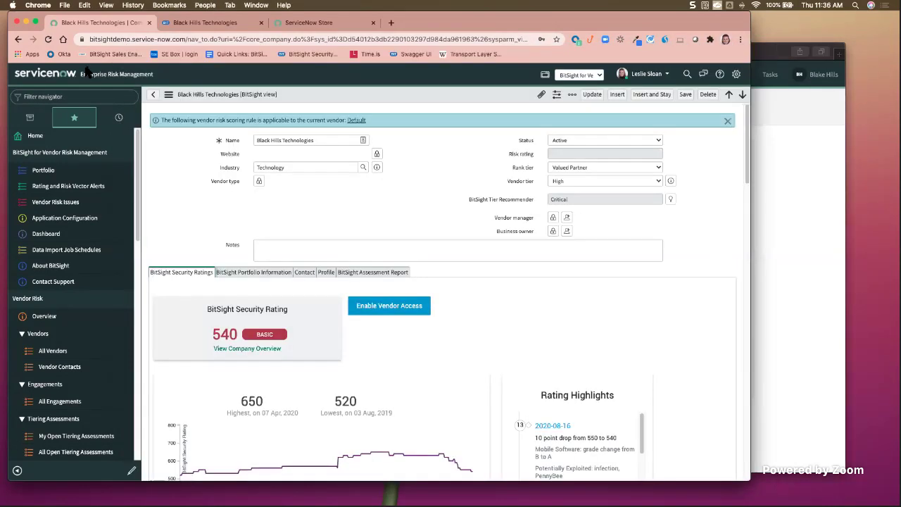